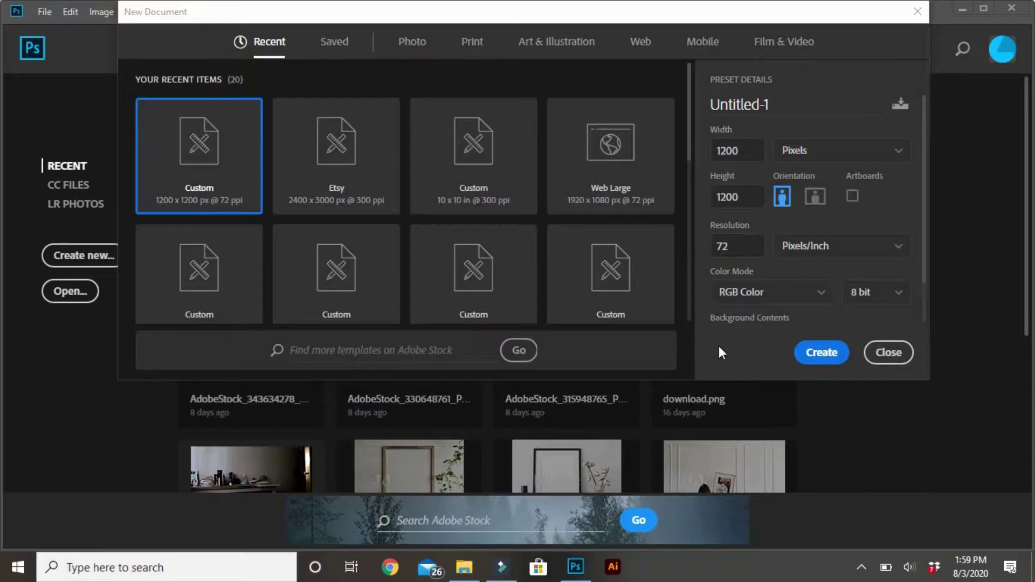
Create the new square document and extend its canvas downward with the Crop tool
click(815, 355)
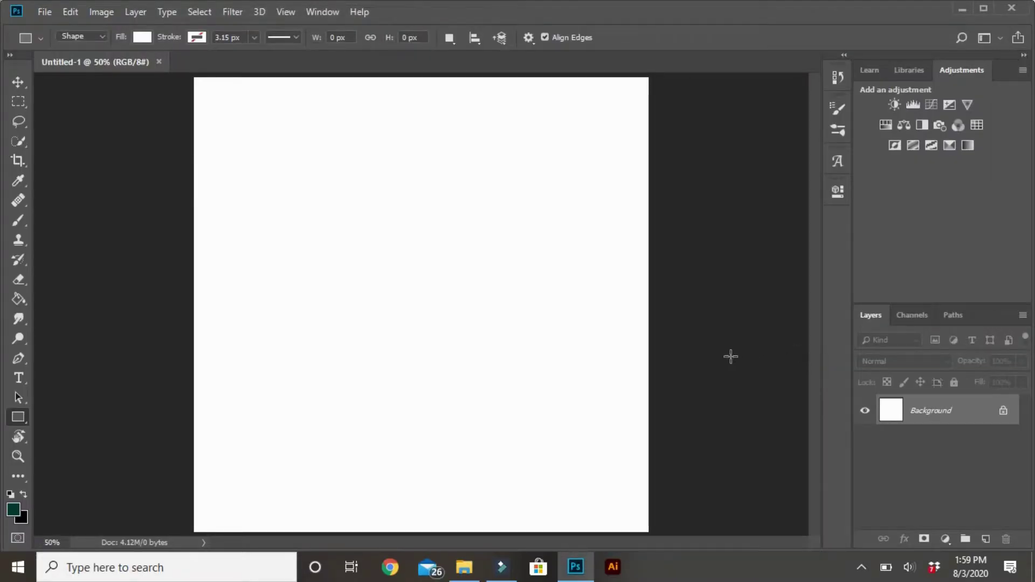
key(ctrl+minus)
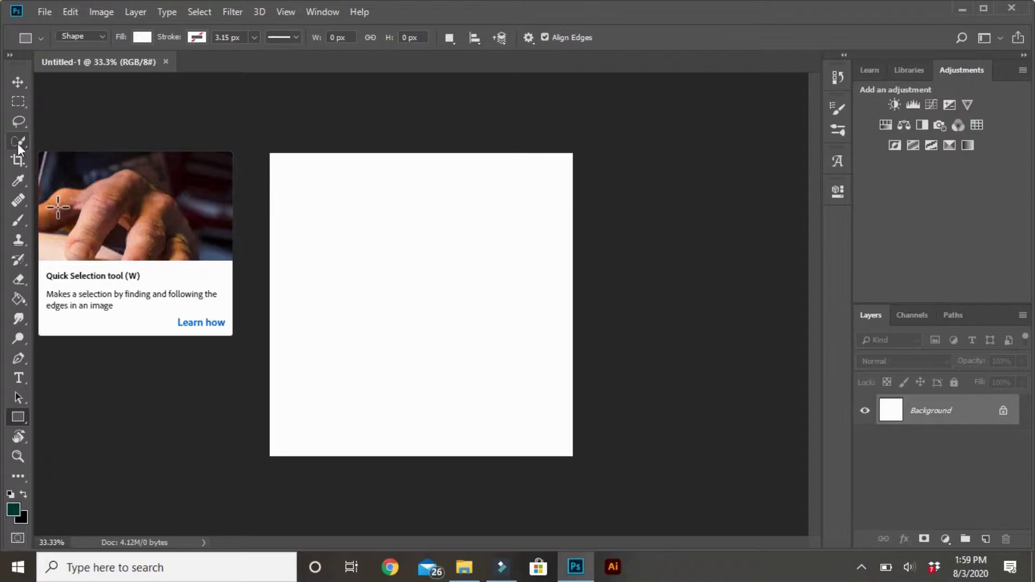
click(17, 160)
drag(421, 457, 426, 529)
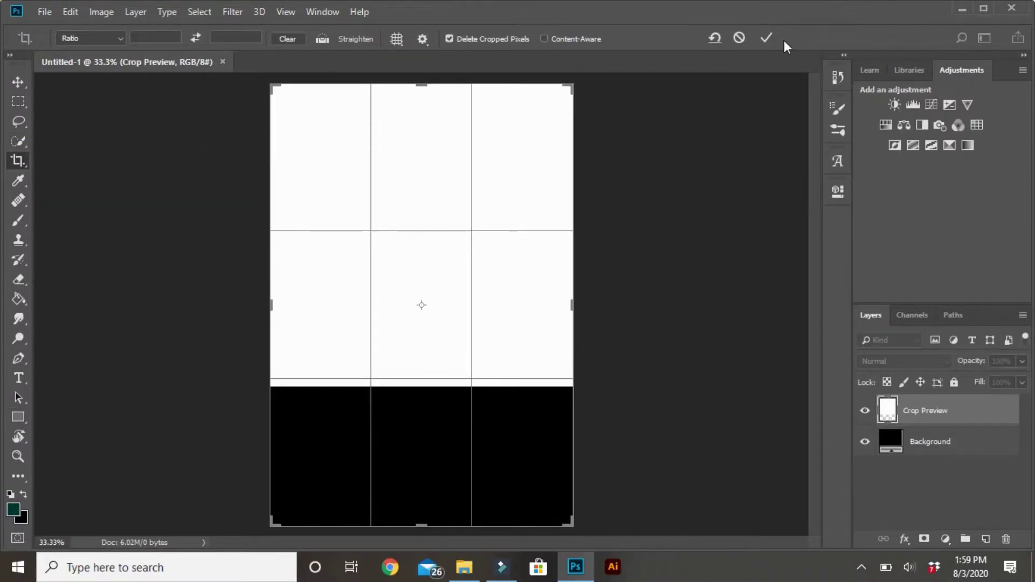
click(765, 38)
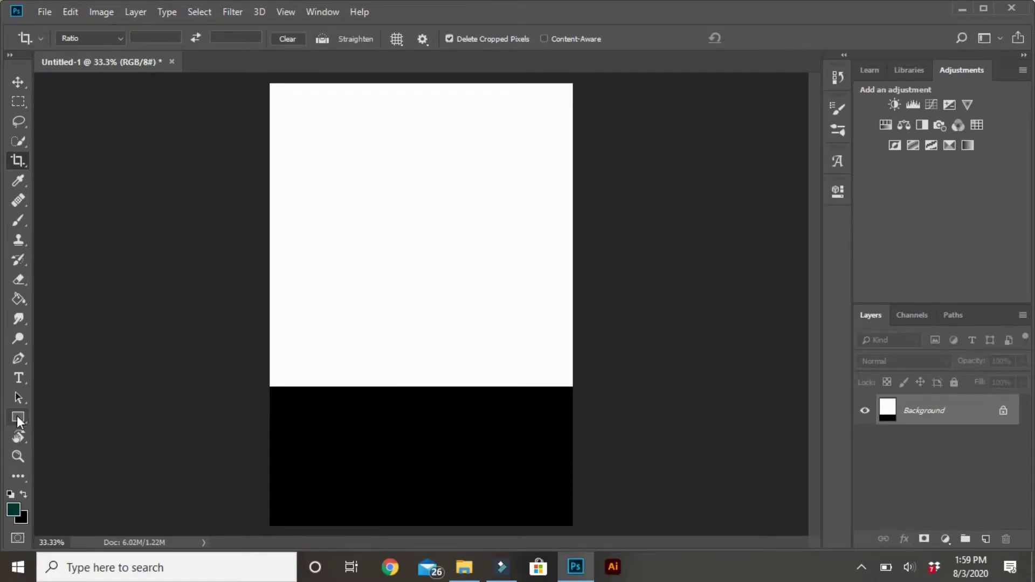
Fill the black extended area with white using the Paint Bucket
click(18, 299)
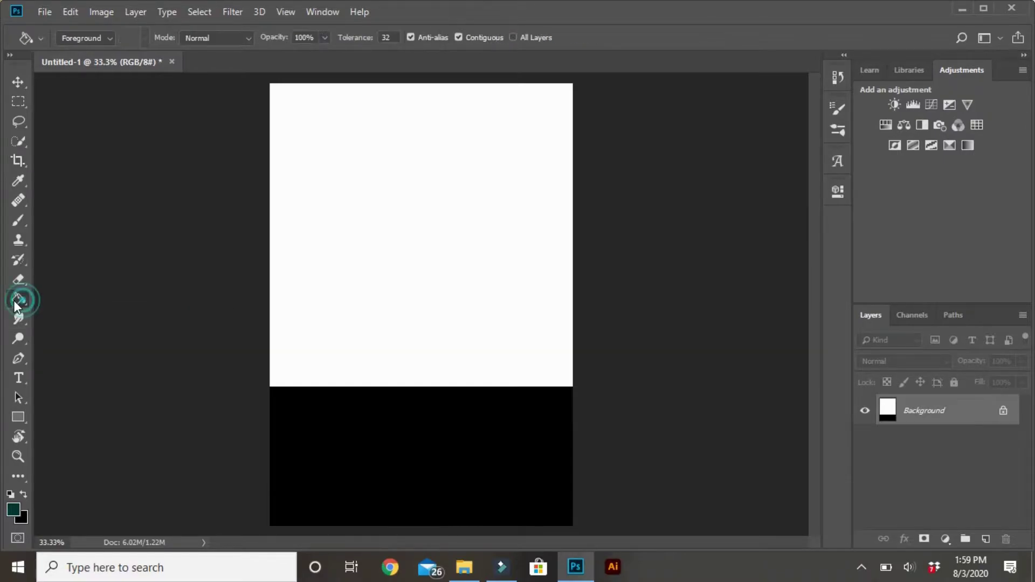
click(23, 492)
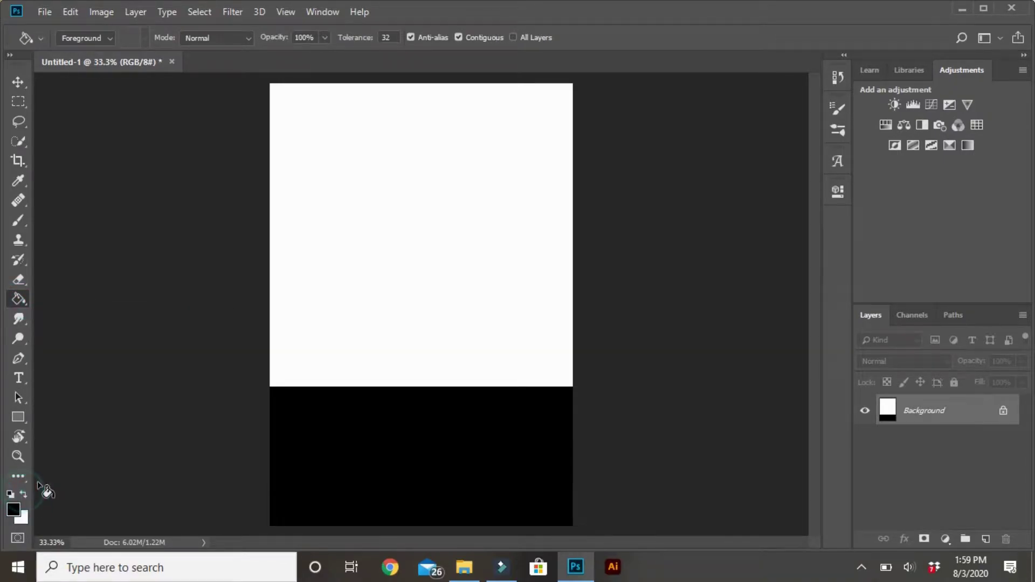
click(23, 492)
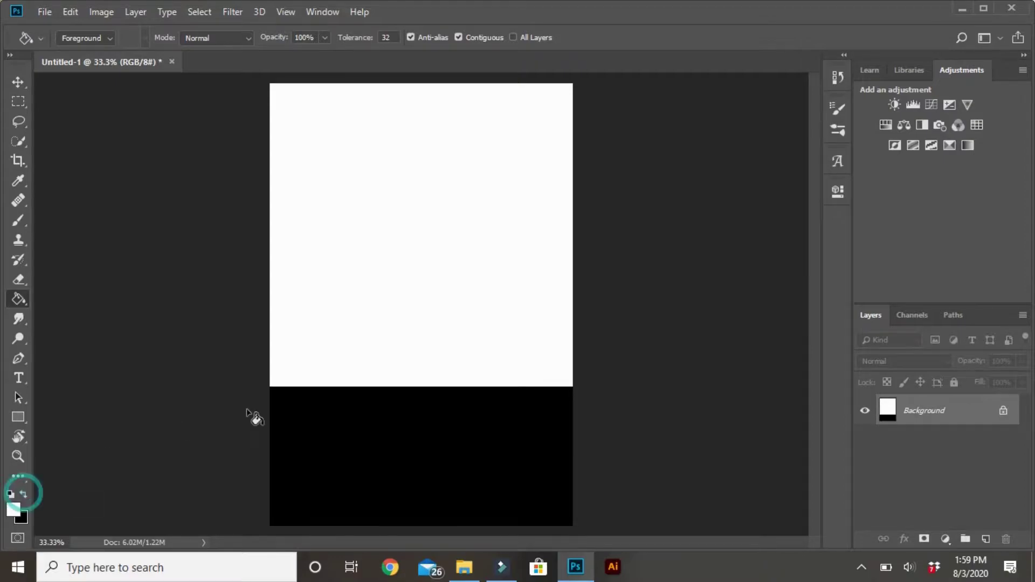
click(329, 421)
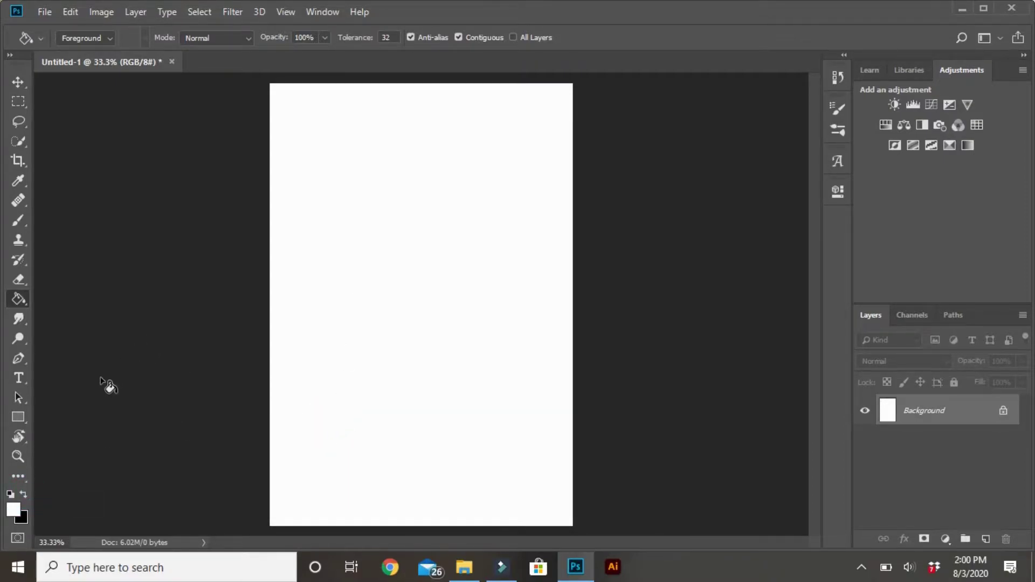
click(19, 417)
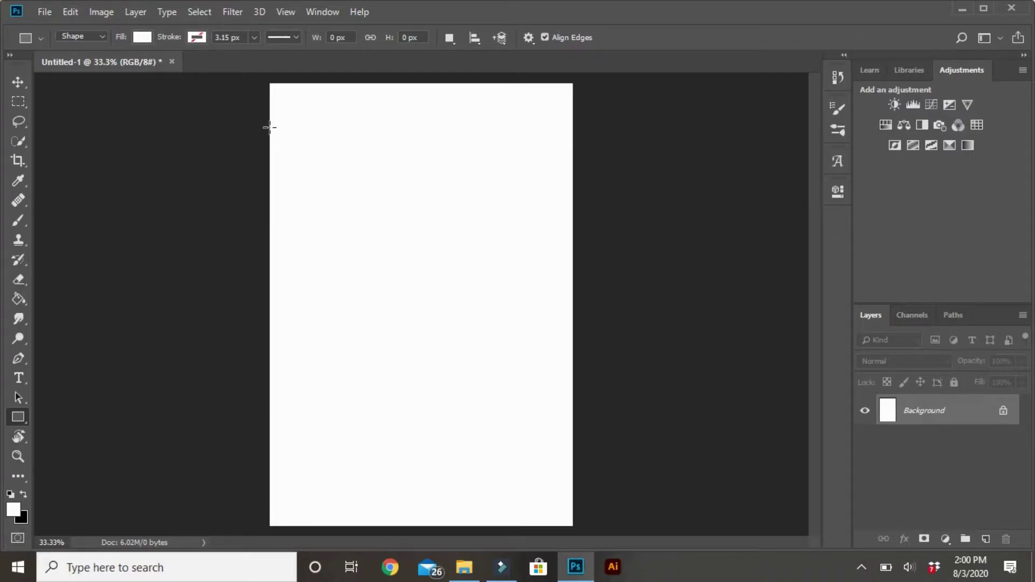
Draw a full-width dark green rectangle and move it up to the page's top edge
drag(269, 127, 572, 361)
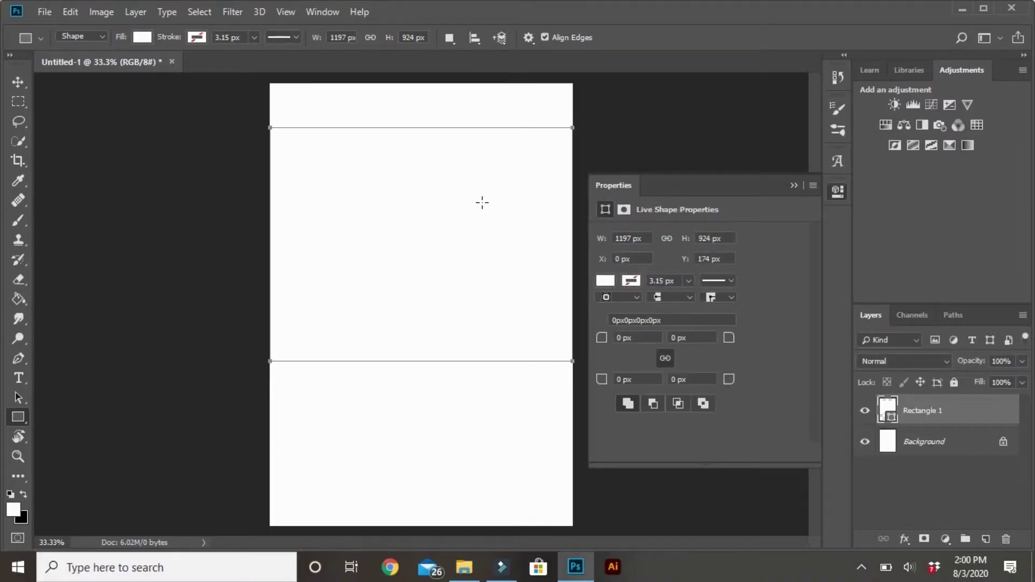
click(791, 184)
click(143, 36)
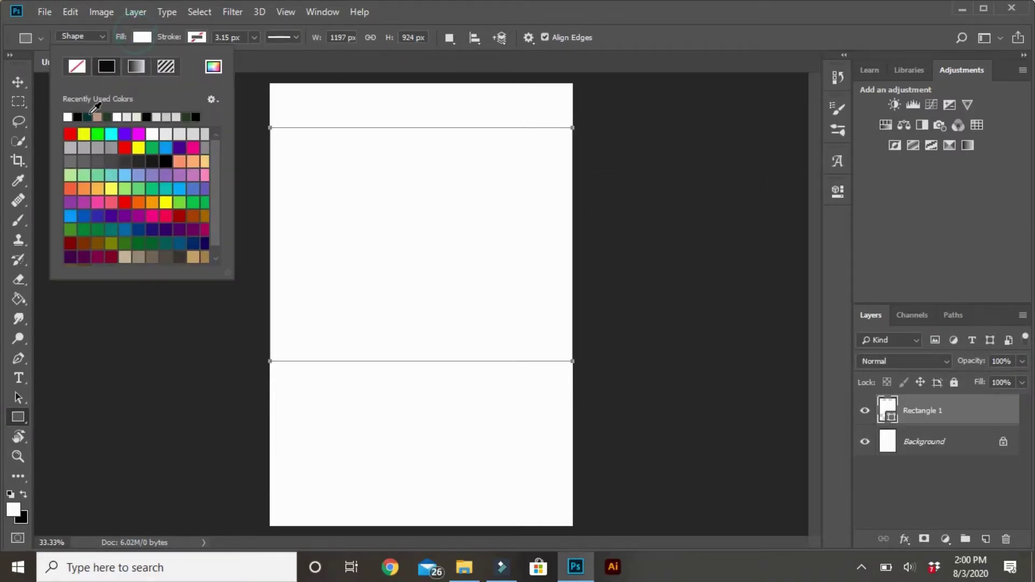
click(89, 115)
click(142, 37)
right_click(442, 262)
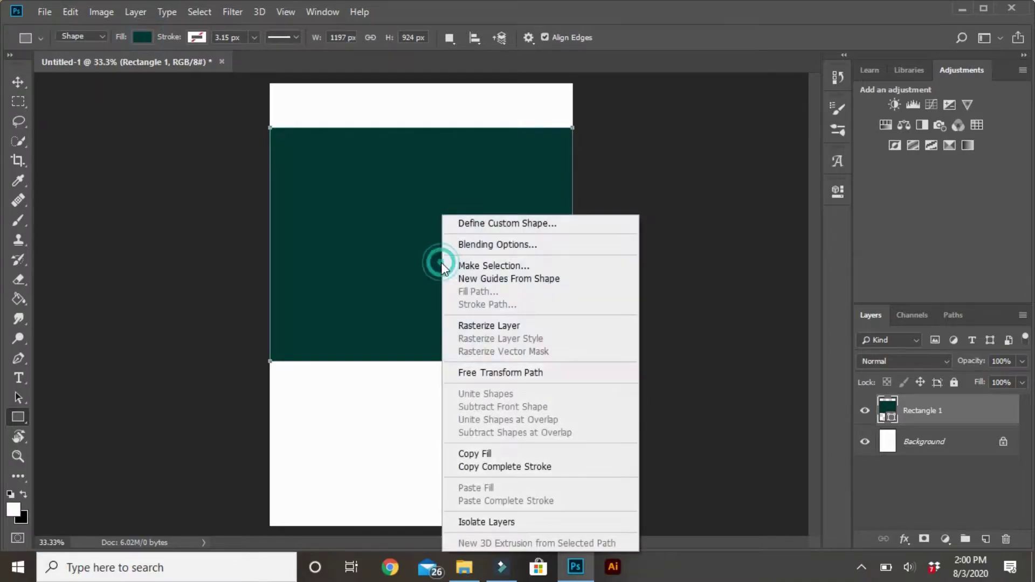
click(484, 372)
drag(457, 301, 458, 261)
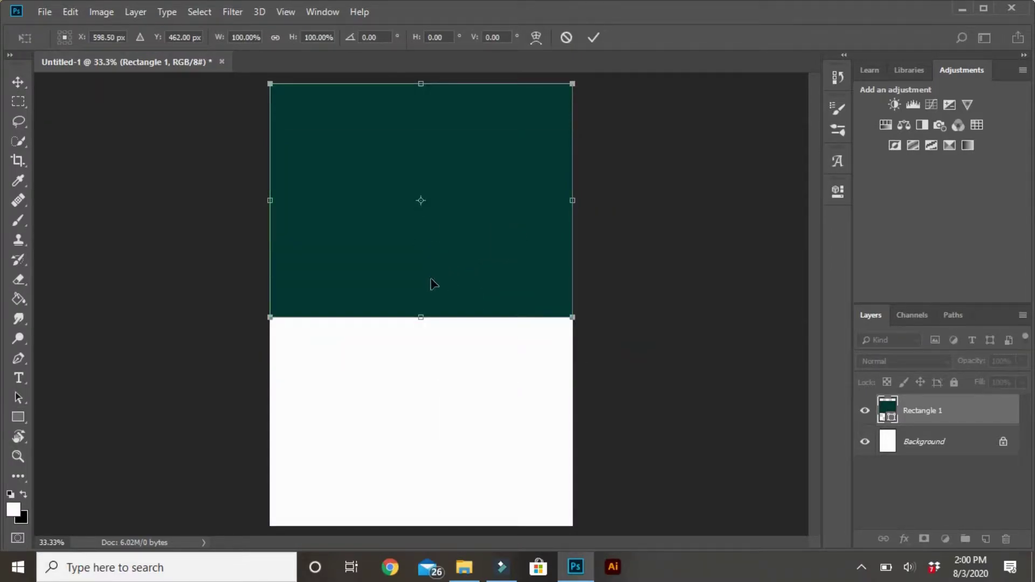
Commit the rectangle's position and place the dark night1 image as embedded
click(593, 38)
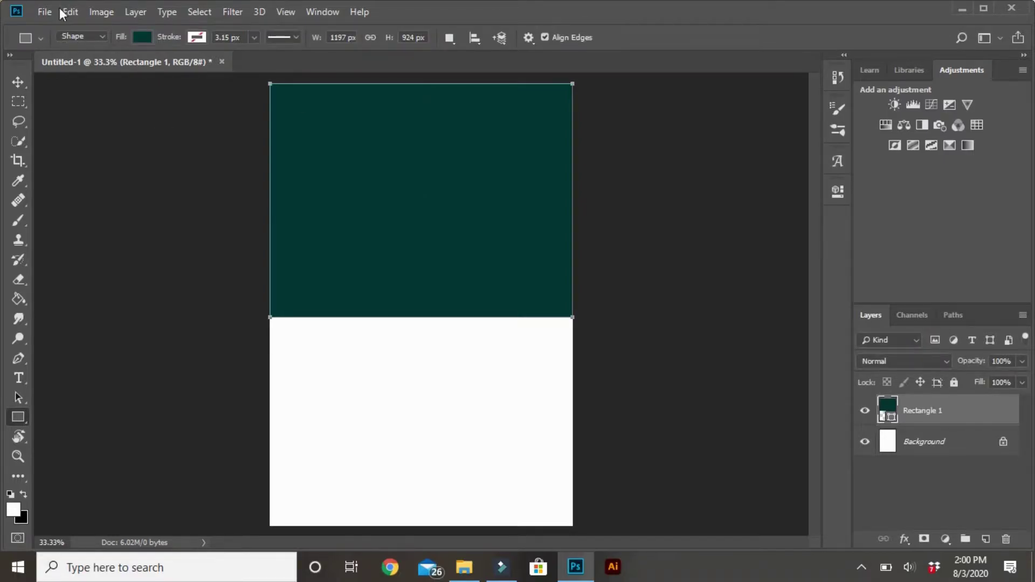
click(43, 10)
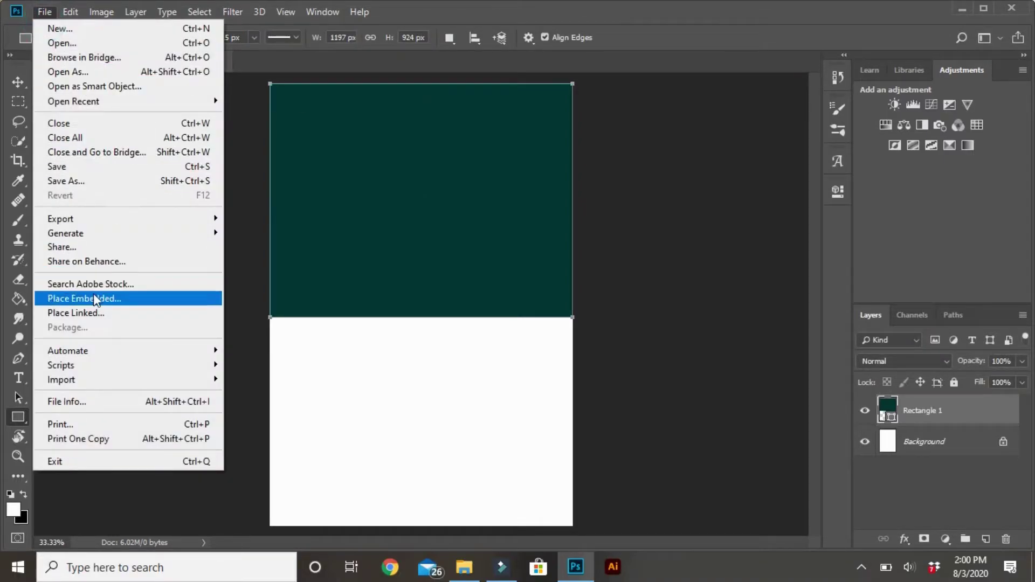
click(95, 300)
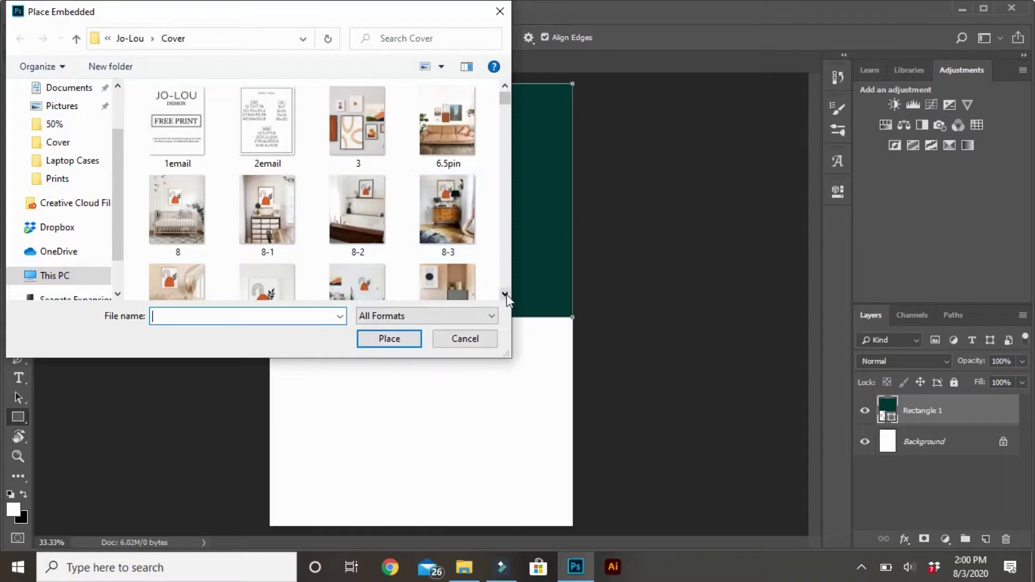
scroll(463, 215, down, 5)
click(444, 113)
click(370, 339)
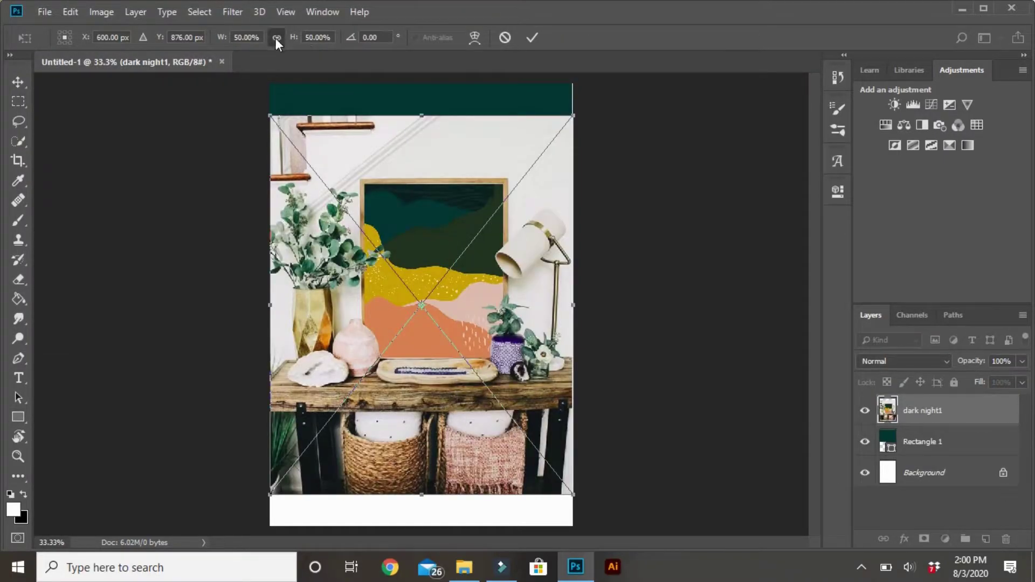
Scale the dark night1 photo proportionally to about 41% and centre it over the green block
click(277, 39)
drag(271, 116, 323, 182)
drag(439, 217, 415, 138)
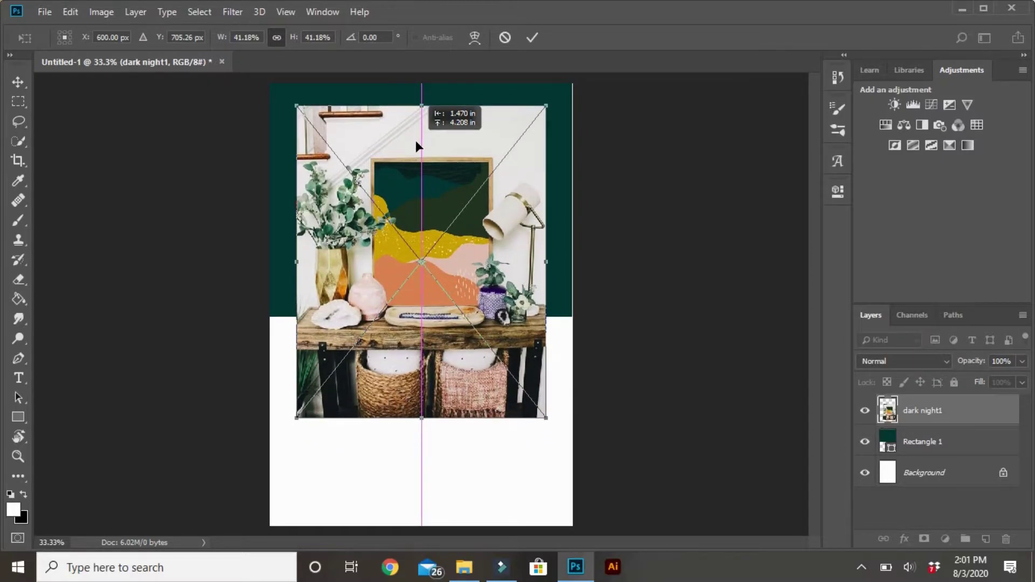
click(531, 38)
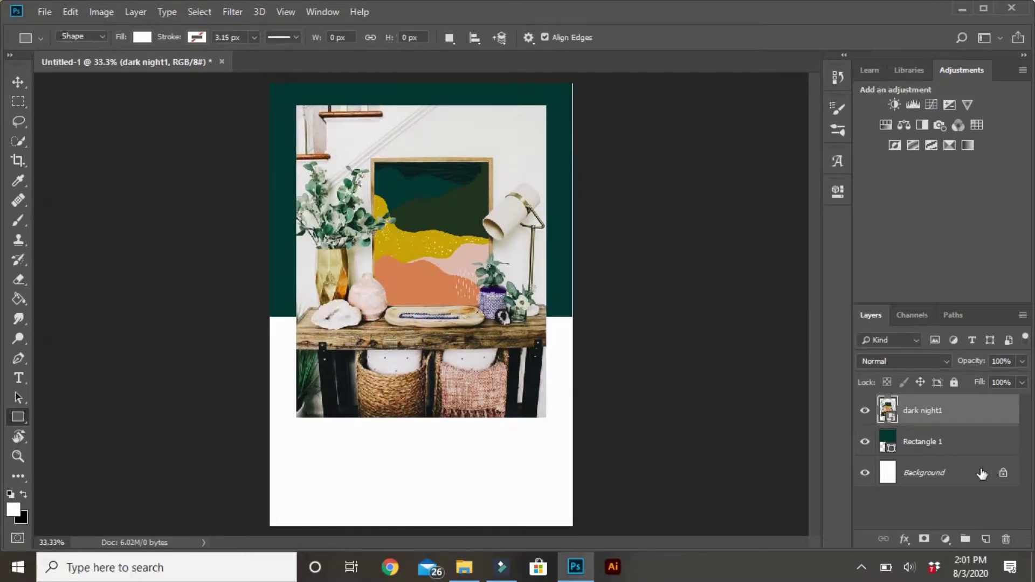
click(927, 449)
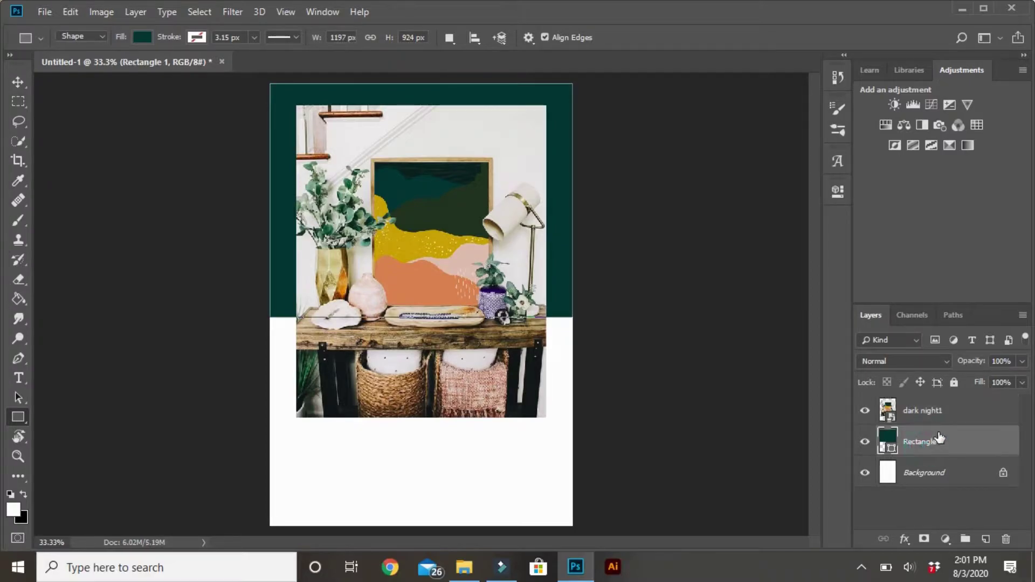
click(923, 410)
click(19, 160)
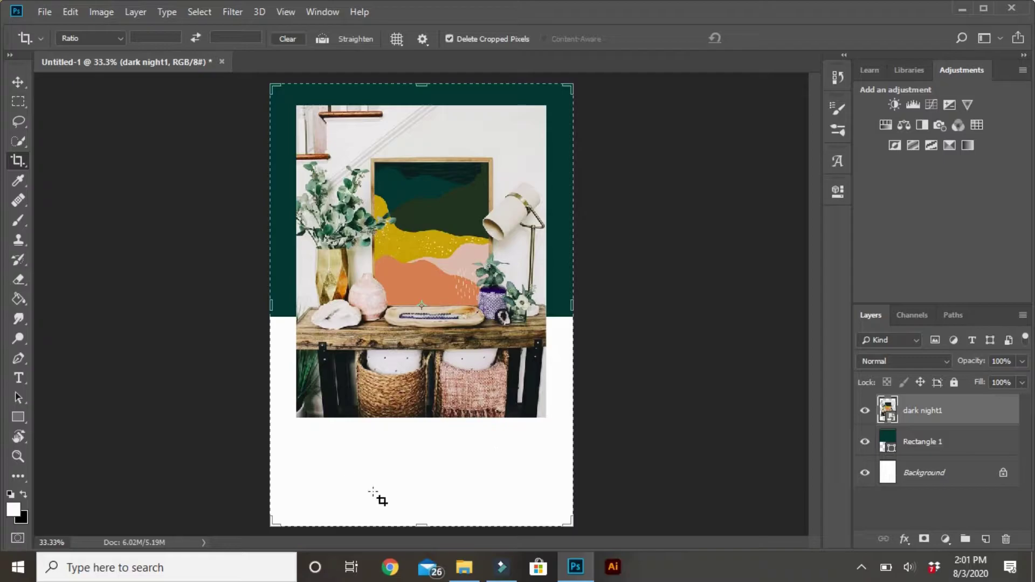
Crop the page bottom up, leaving a narrow white margin below the photo
drag(421, 526, 414, 474)
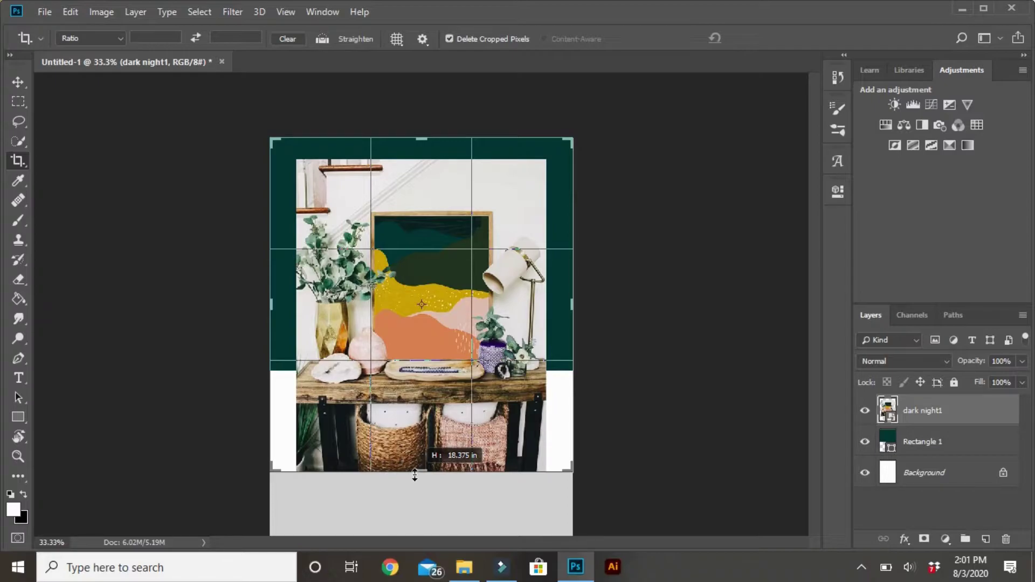
drag(414, 474, 414, 475)
click(766, 38)
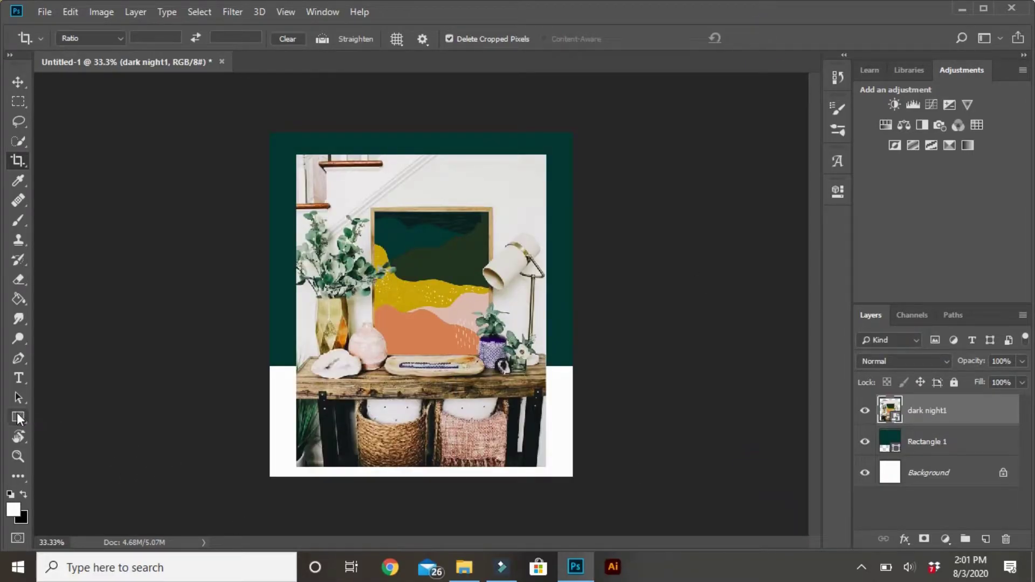
click(926, 437)
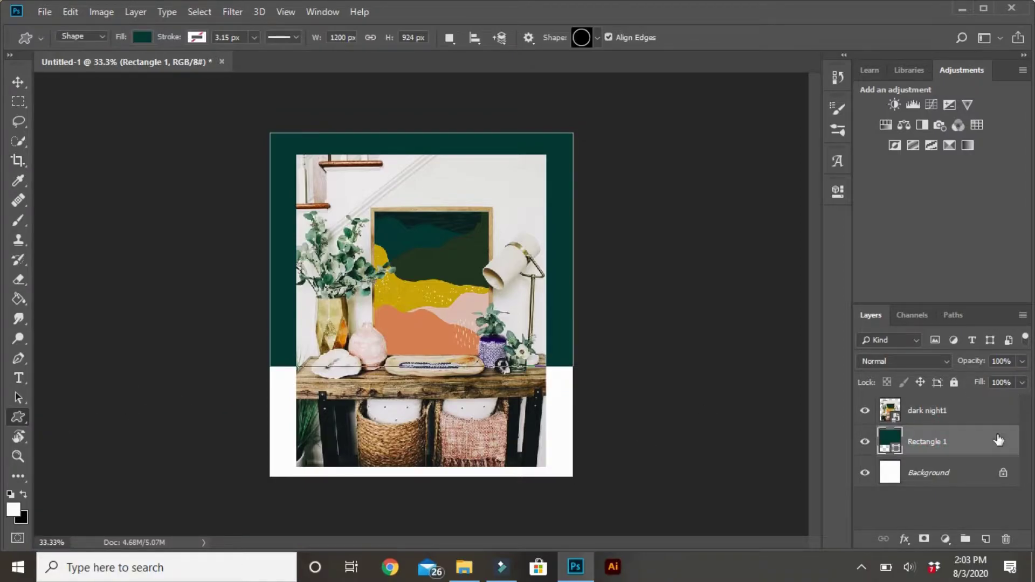
Export the dark night1 header design as a 1200 × 1362 JPG at 100% quality
click(977, 410)
click(44, 12)
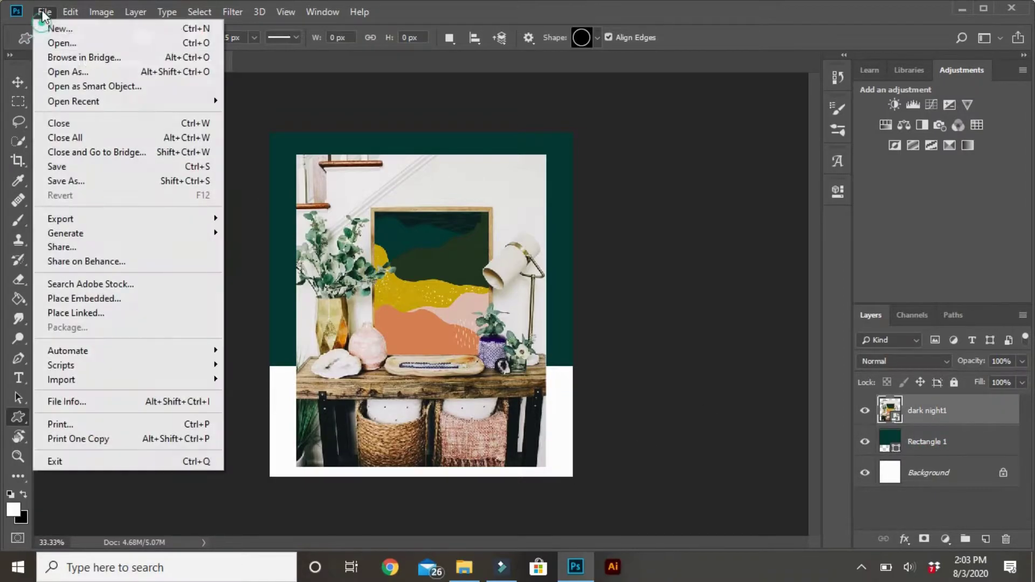
click(241, 232)
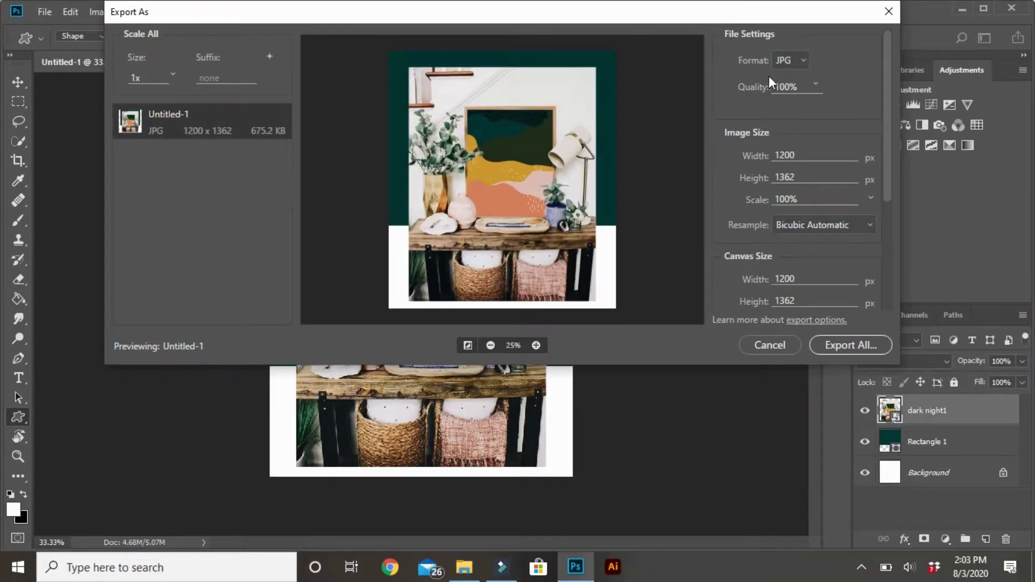
click(846, 345)
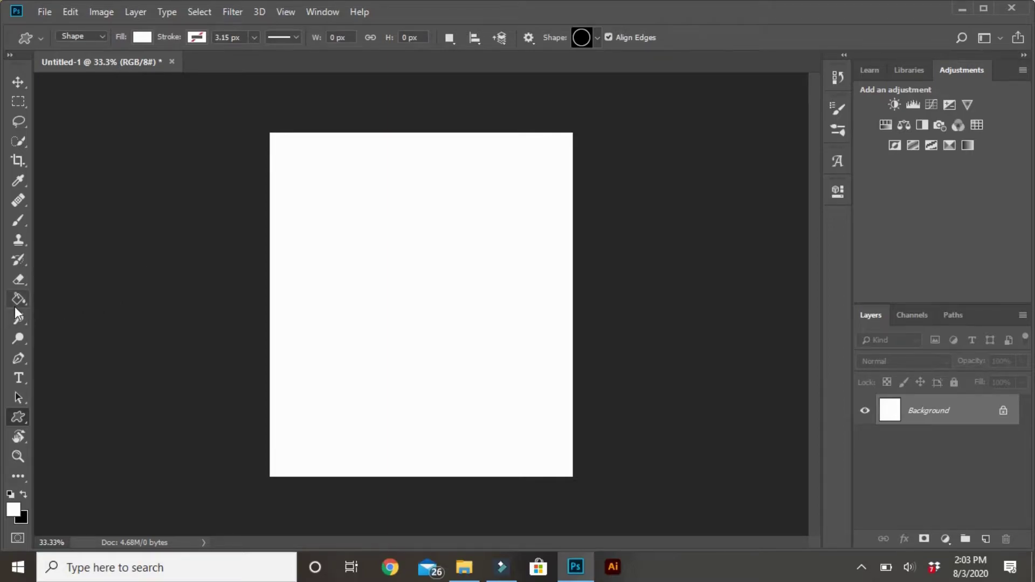
Draw a dark green Rectangle 1 band across the full page width, then select Background
right_click(21, 415)
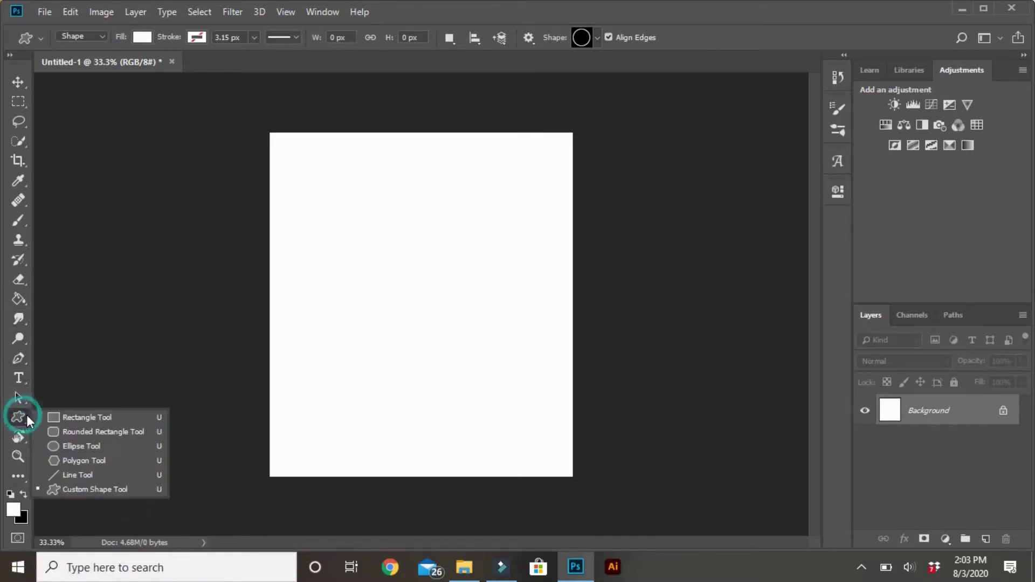
click(46, 418)
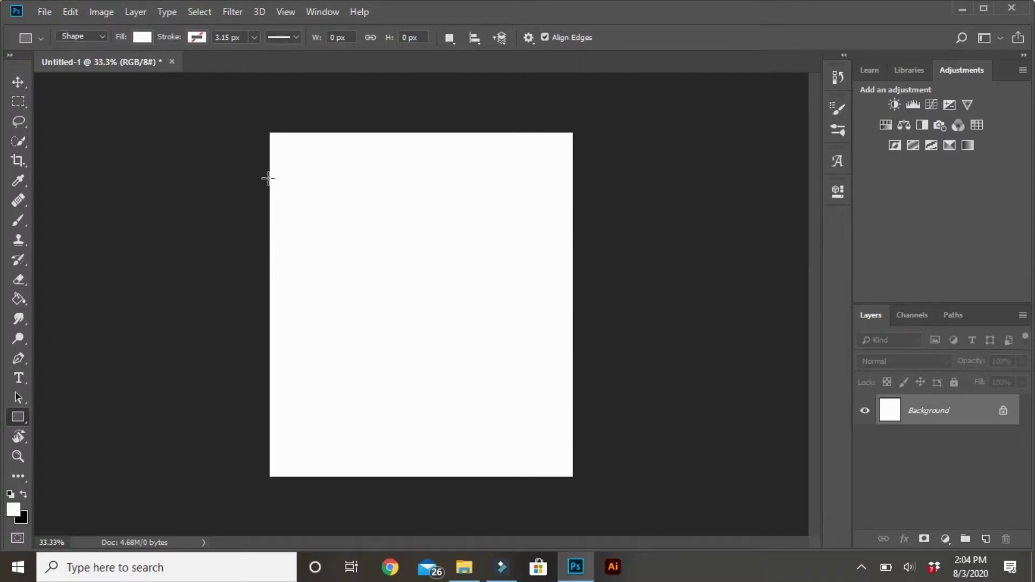
drag(268, 178, 573, 318)
click(143, 36)
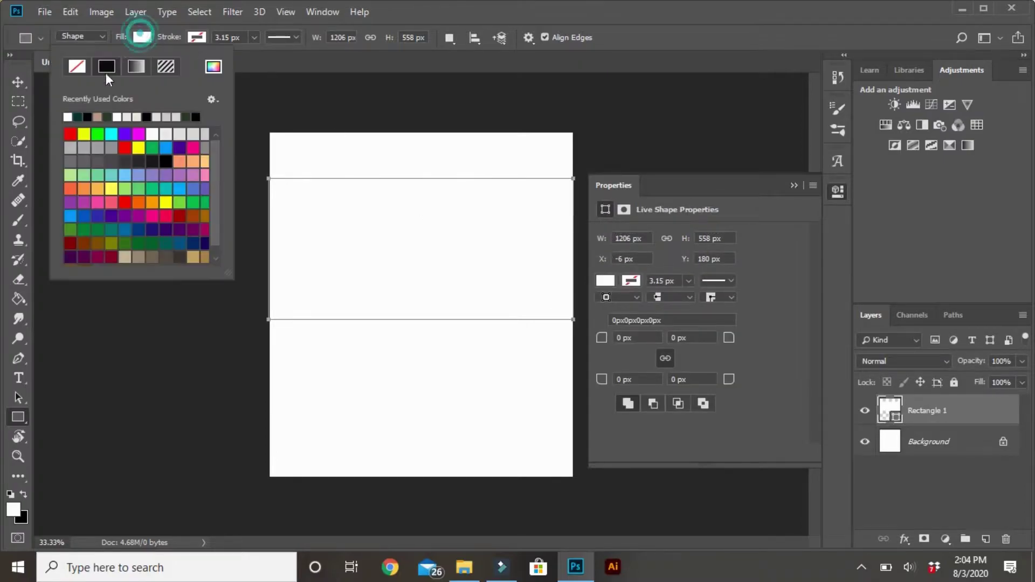
click(78, 116)
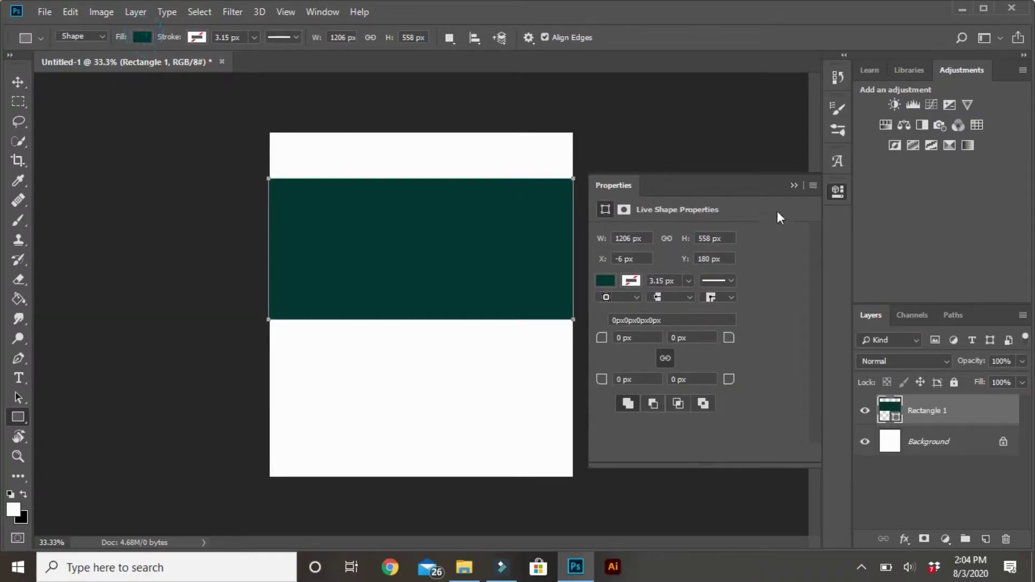
click(794, 186)
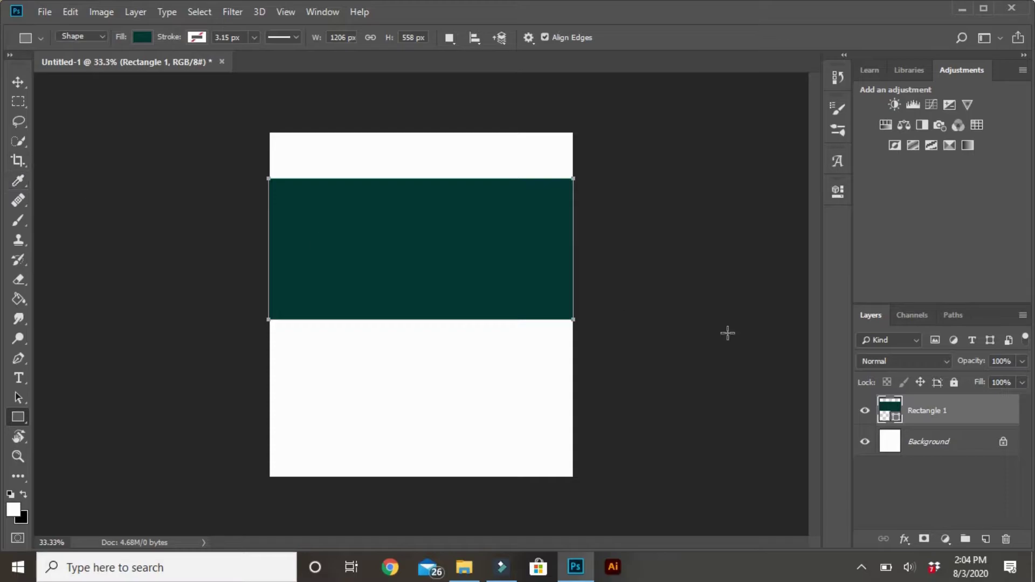
click(934, 440)
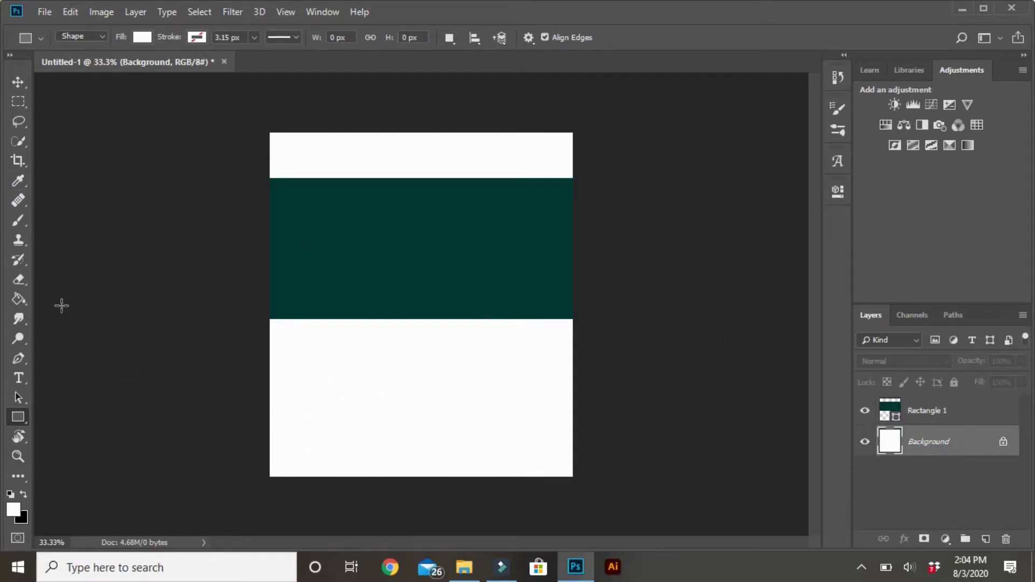
Shorten the canvas, then crop top and bottom tightly around the three-photo green band
click(17, 165)
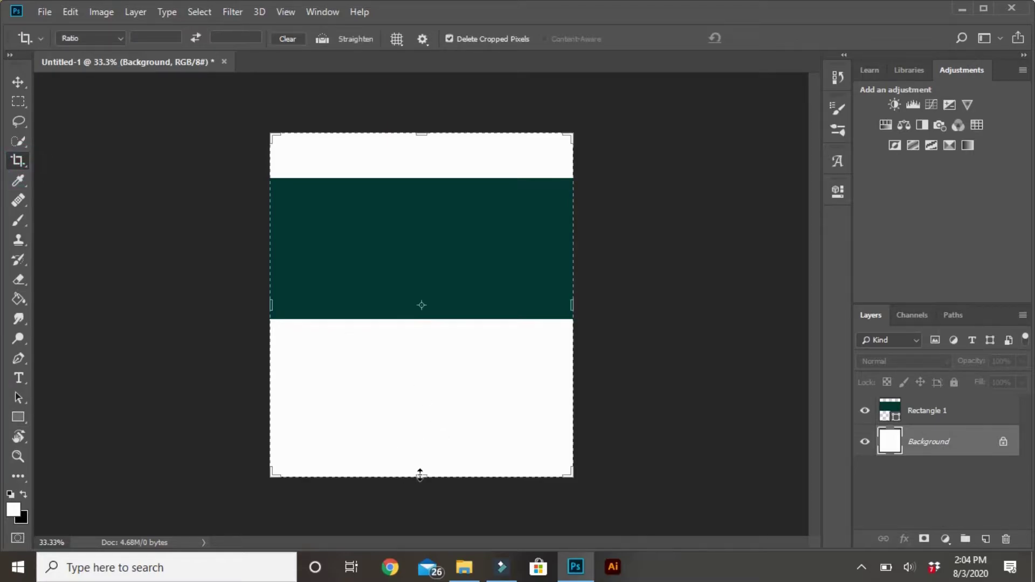
drag(420, 476, 424, 417)
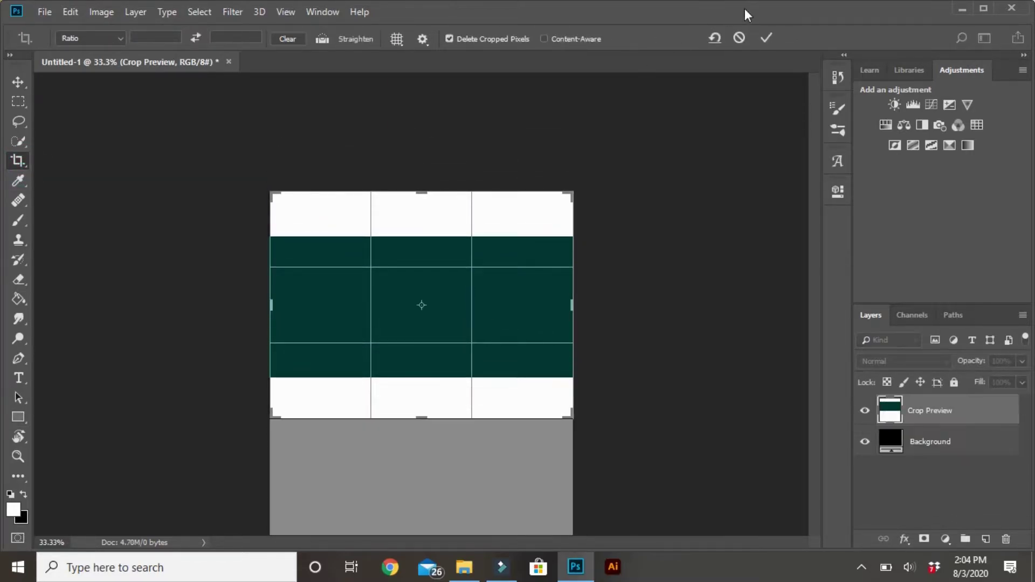
click(762, 38)
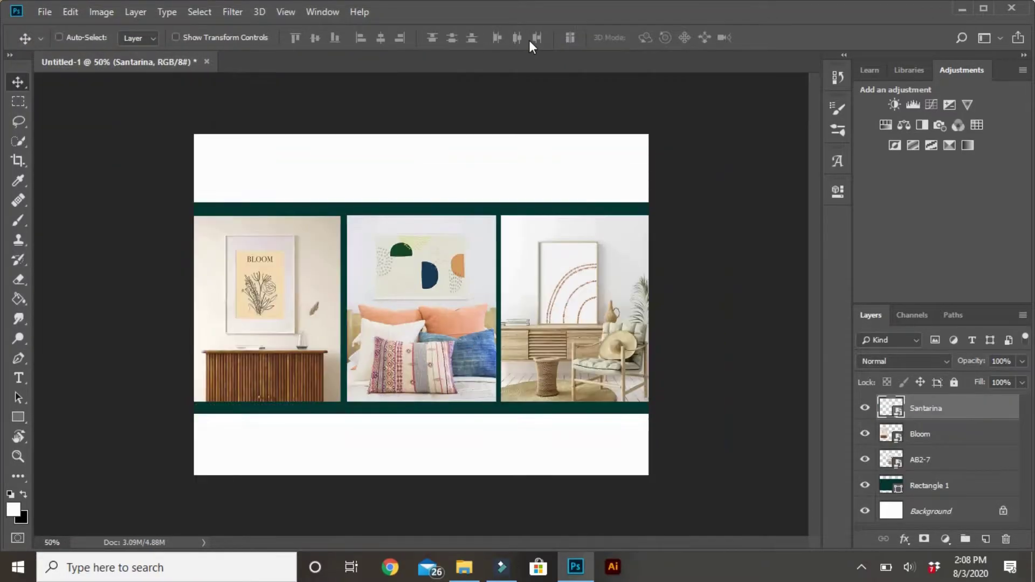
key(ctrl+minus)
key(c)
drag(422, 171, 422, 212)
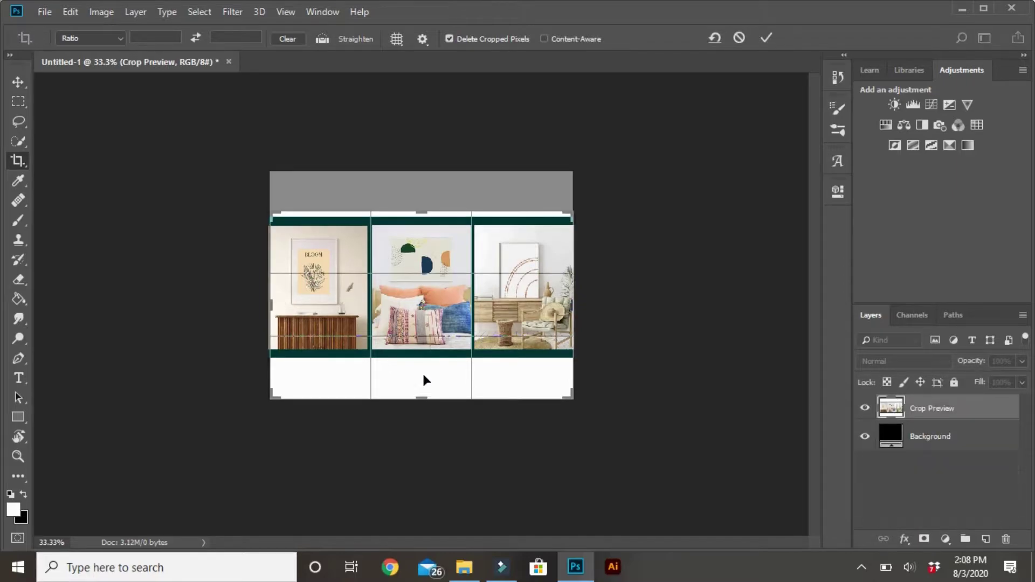
drag(422, 398, 420, 382)
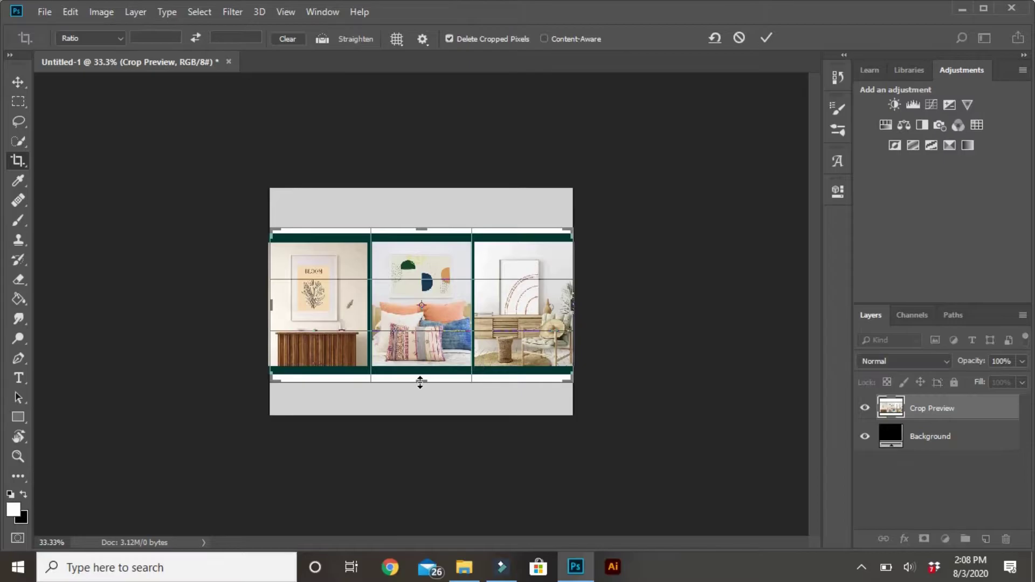
click(766, 37)
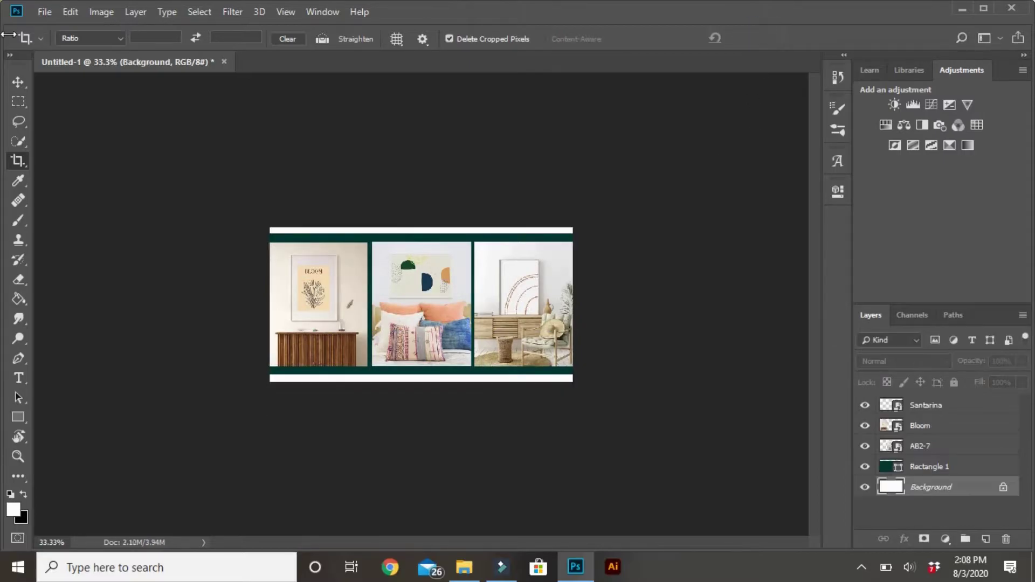
Export the photo banner as a 1200 × 612 JPG at 100% to the chosen folder
click(46, 14)
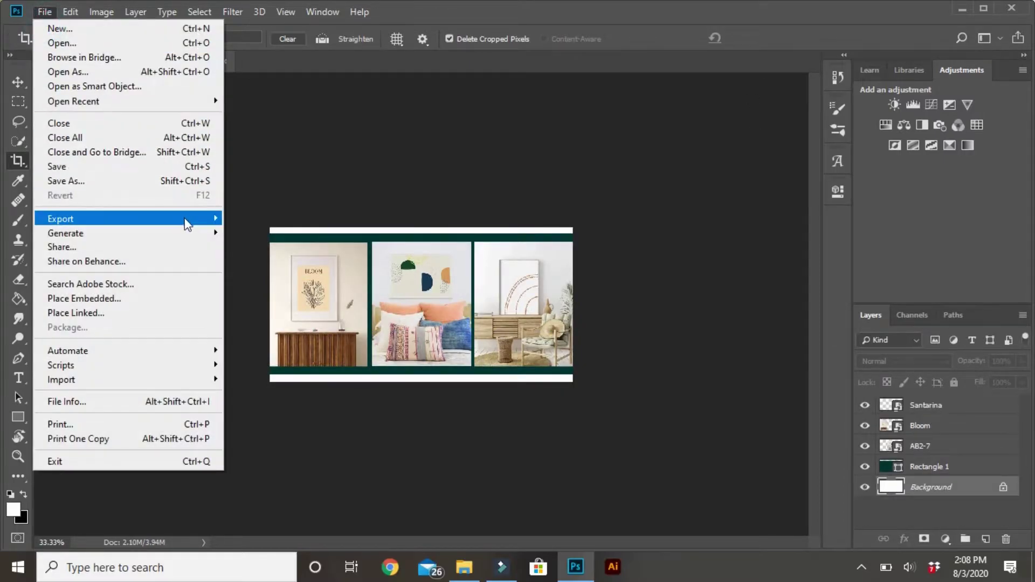
mouse_move(186, 218)
click(241, 235)
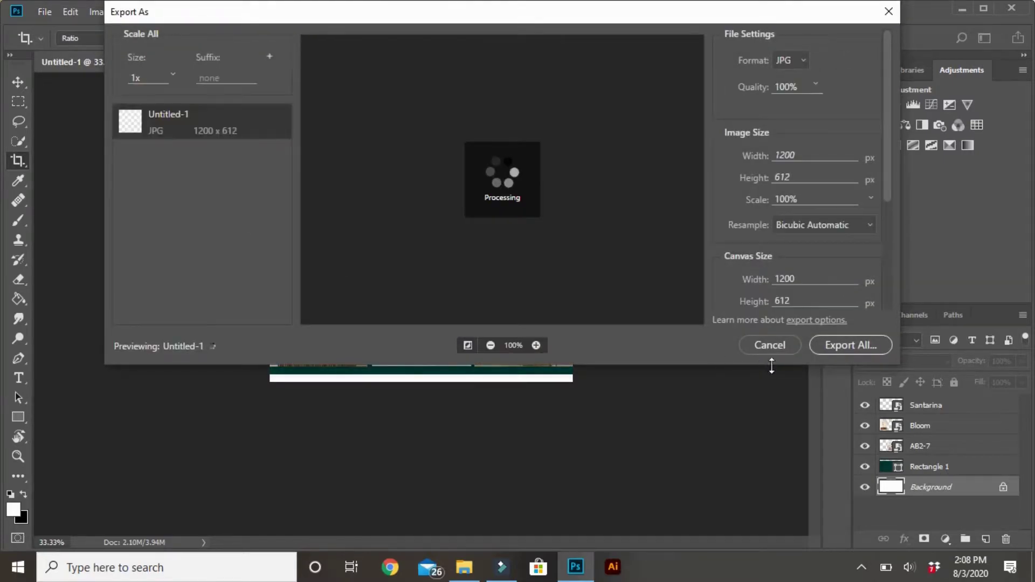
click(847, 346)
click(381, 347)
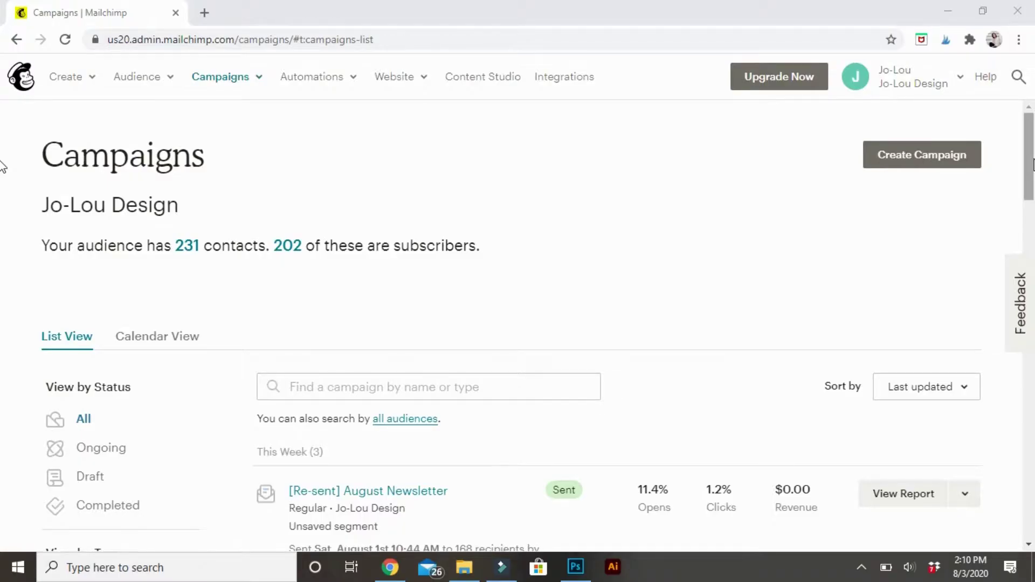
Check the Campaigns menu, then choose Create Campaign to bring up the campaign types
click(205, 80)
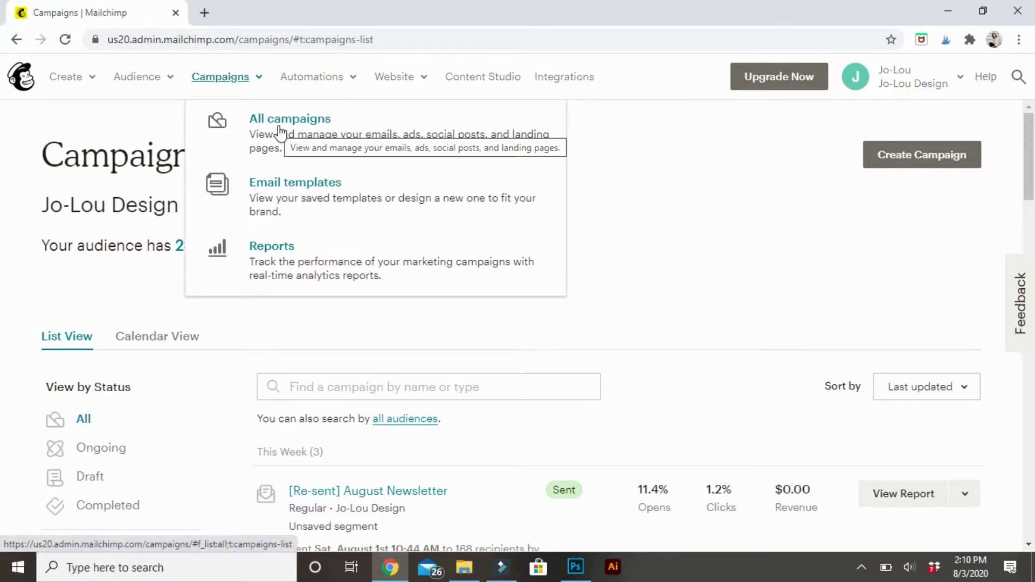
click(684, 288)
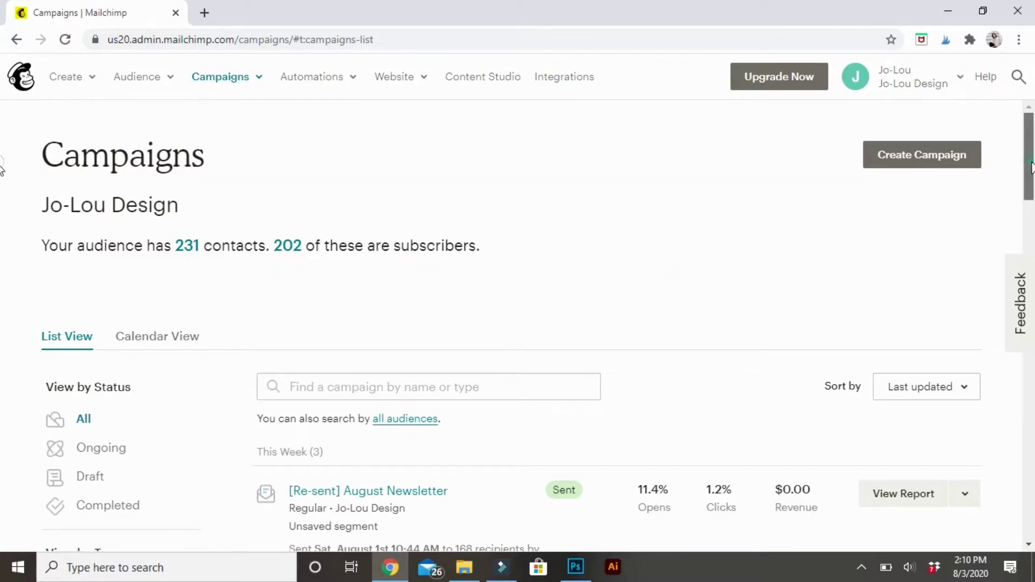
scroll(3, 178, down, 3)
scroll(4, 162, up, 3)
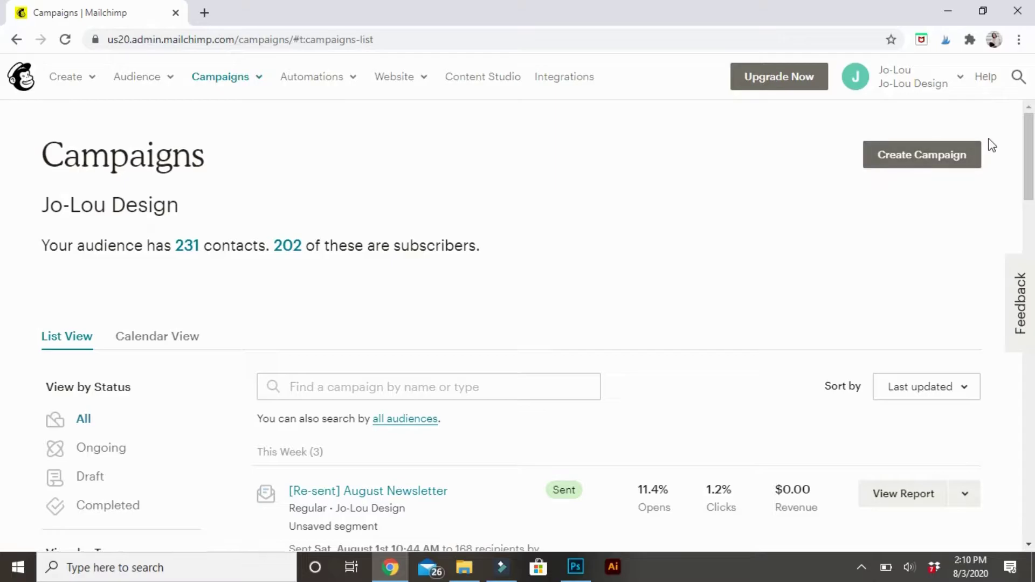
click(916, 158)
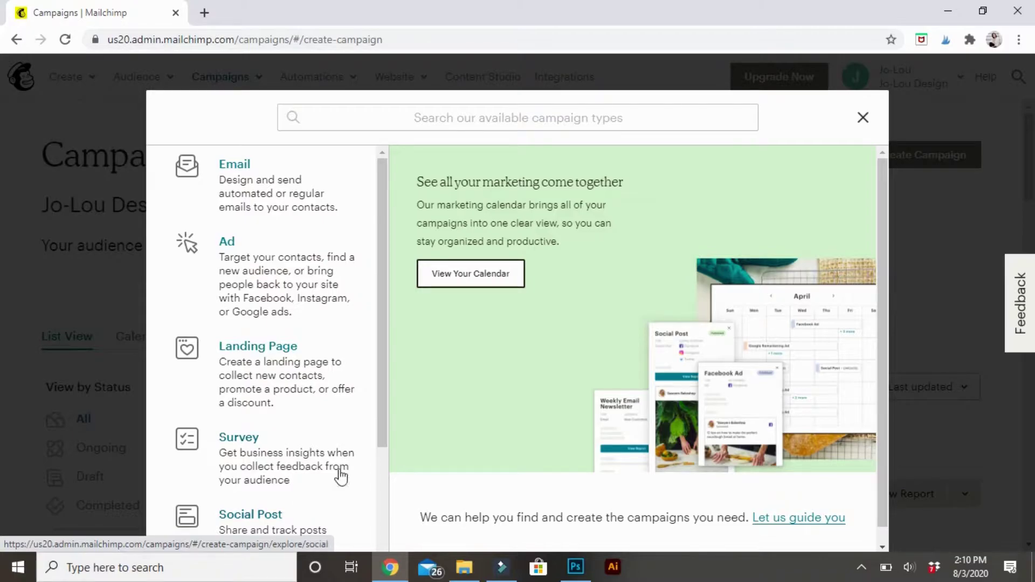
drag(387, 423, 377, 531)
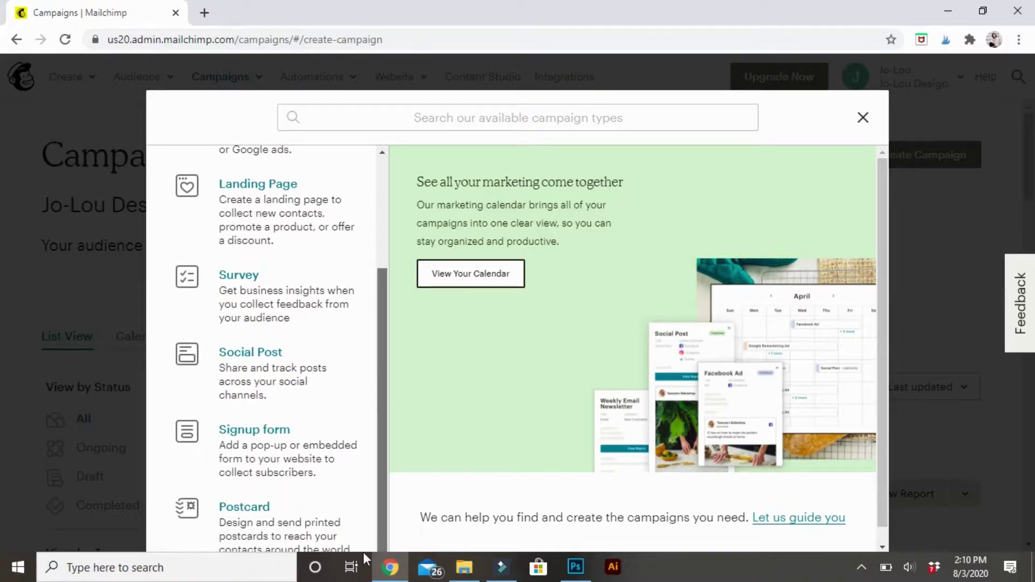
scroll(331, 192, up, 3)
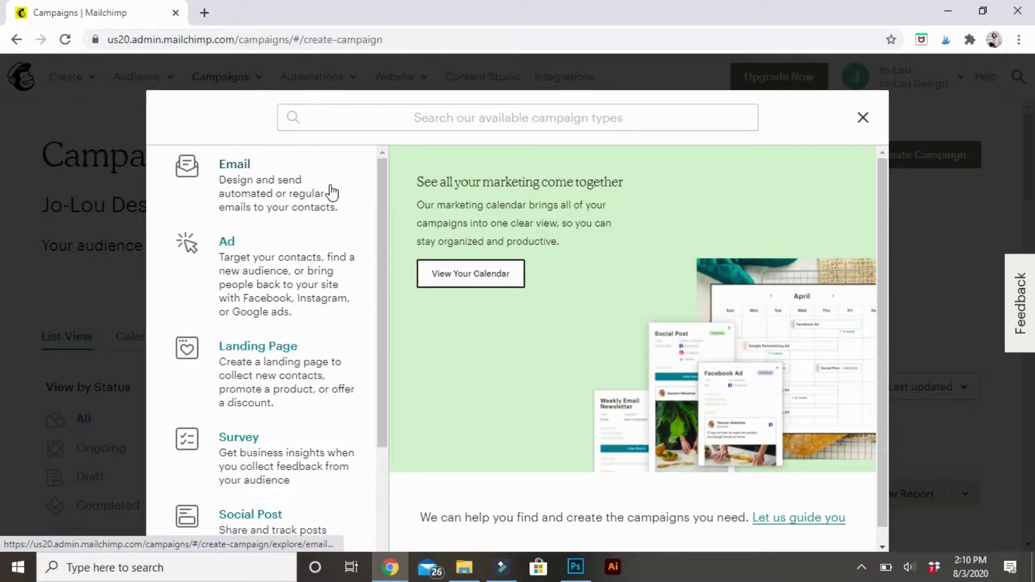
Create an email campaign named 8/12/20 and begin its draft setup
click(301, 191)
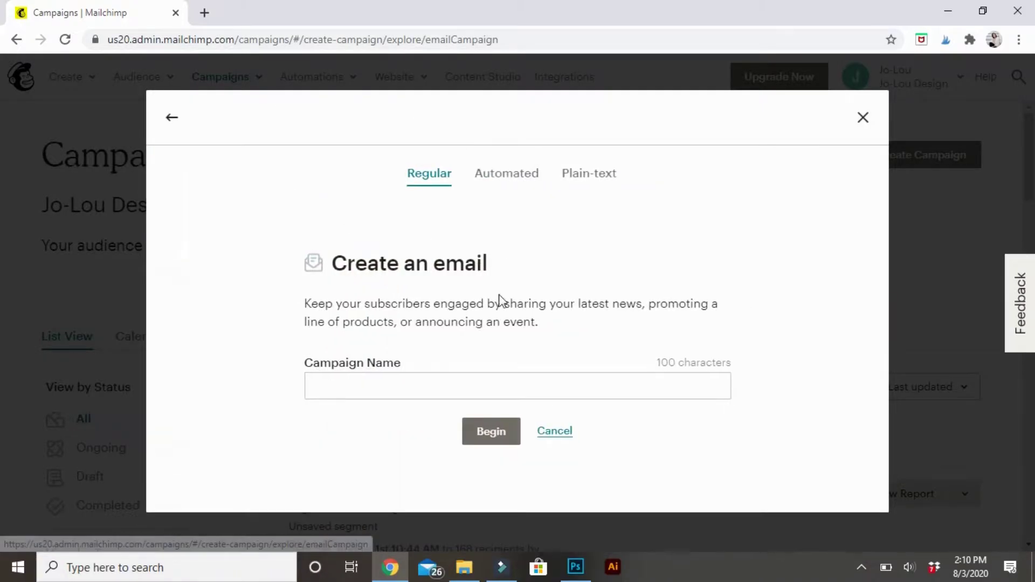
click(376, 386)
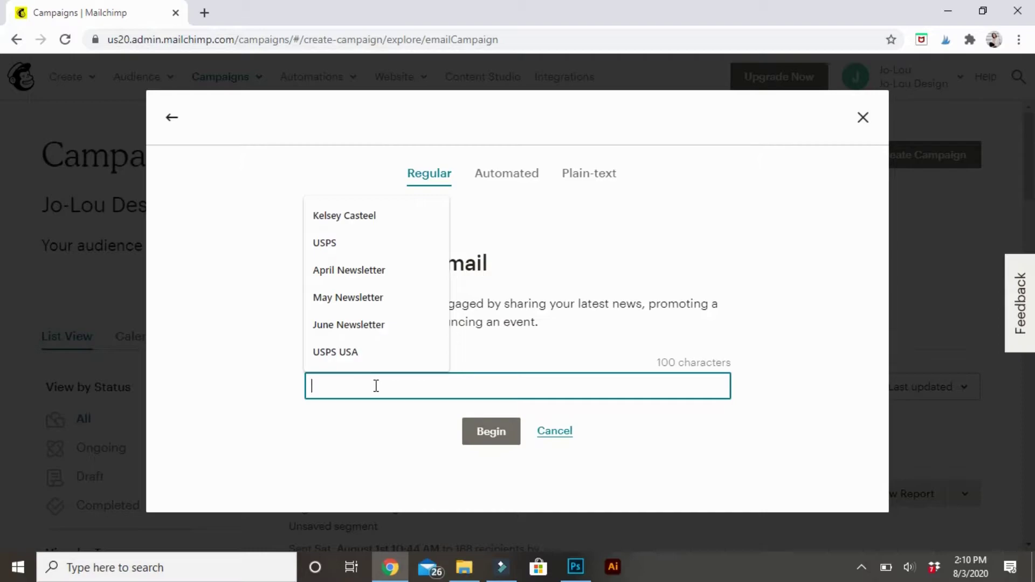
key(Escape)
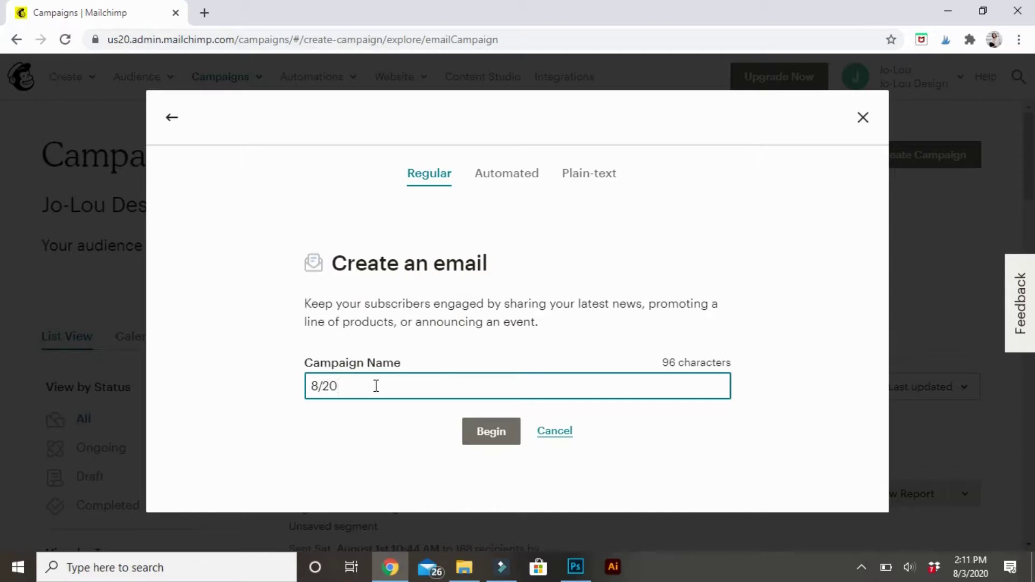
key(BackSpace)
key(BackSpace)
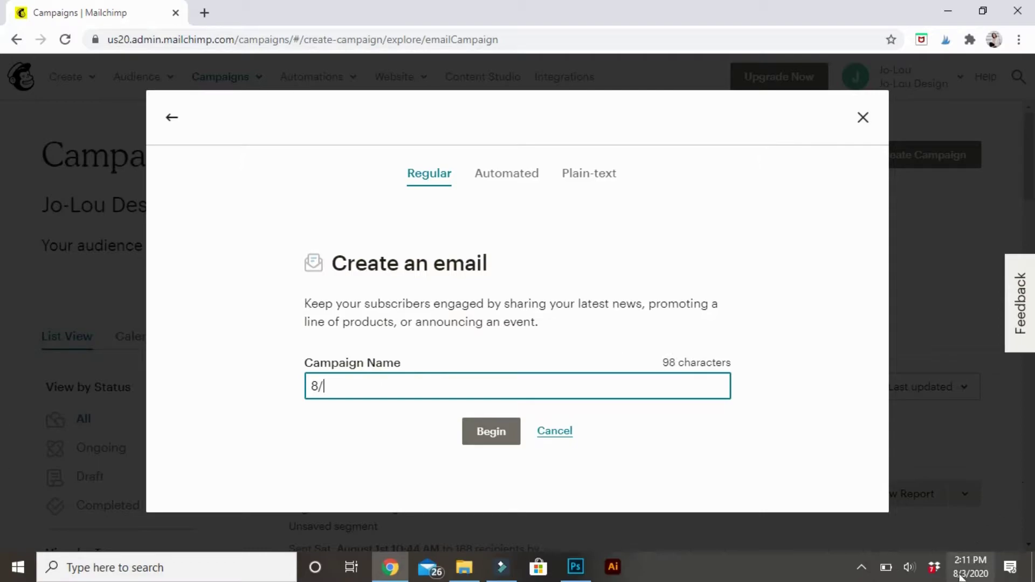
click(961, 574)
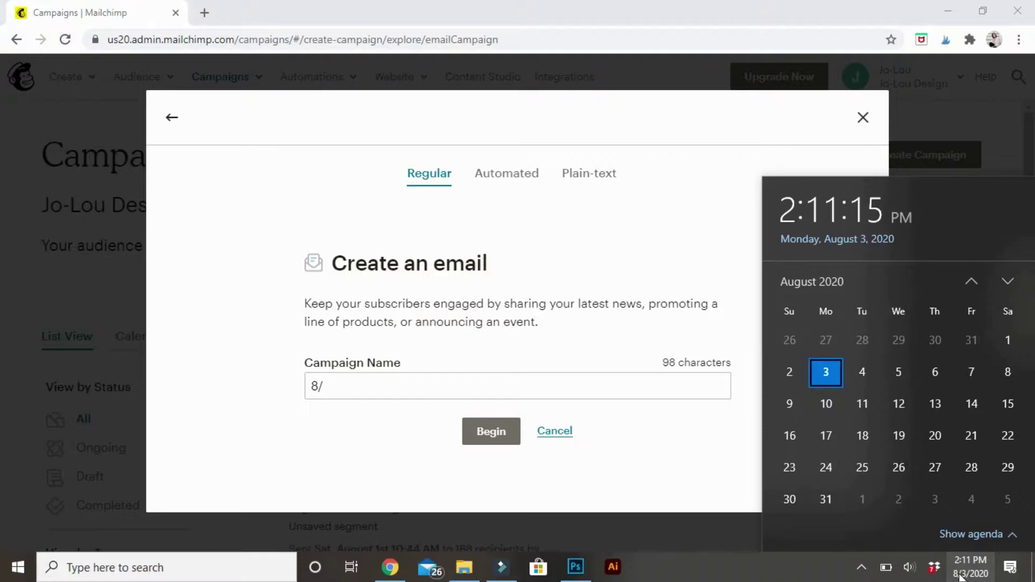
click(494, 386)
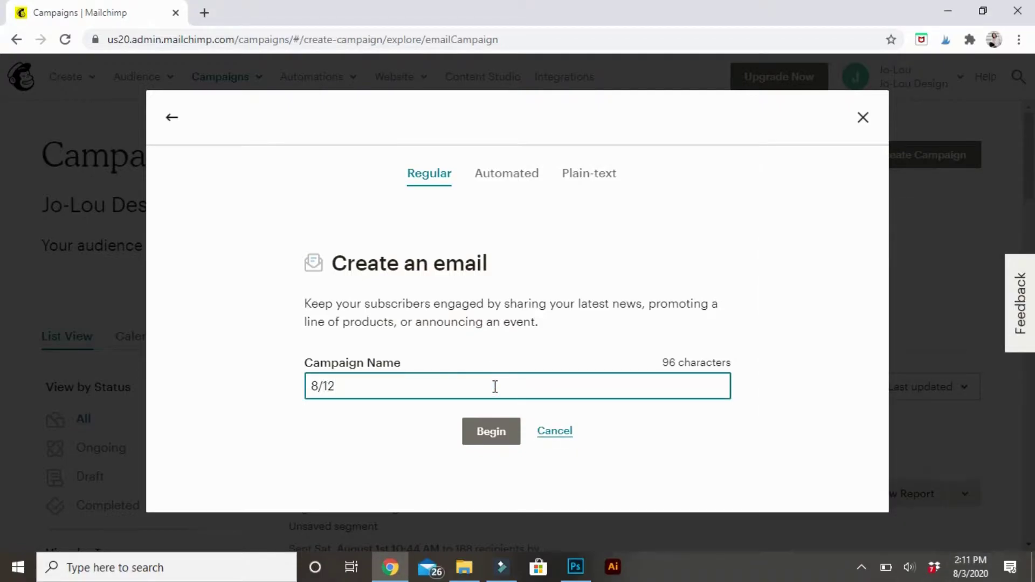
click(482, 425)
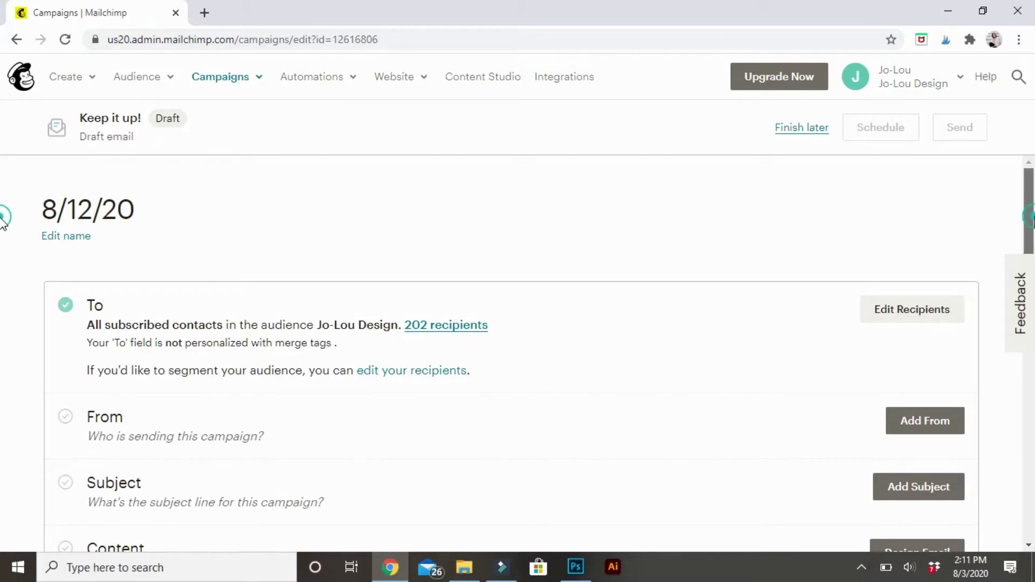
Fill in the campaign's sender name and address and save them
scroll(3, 240, down, 2)
scroll(3, 266, down, 2)
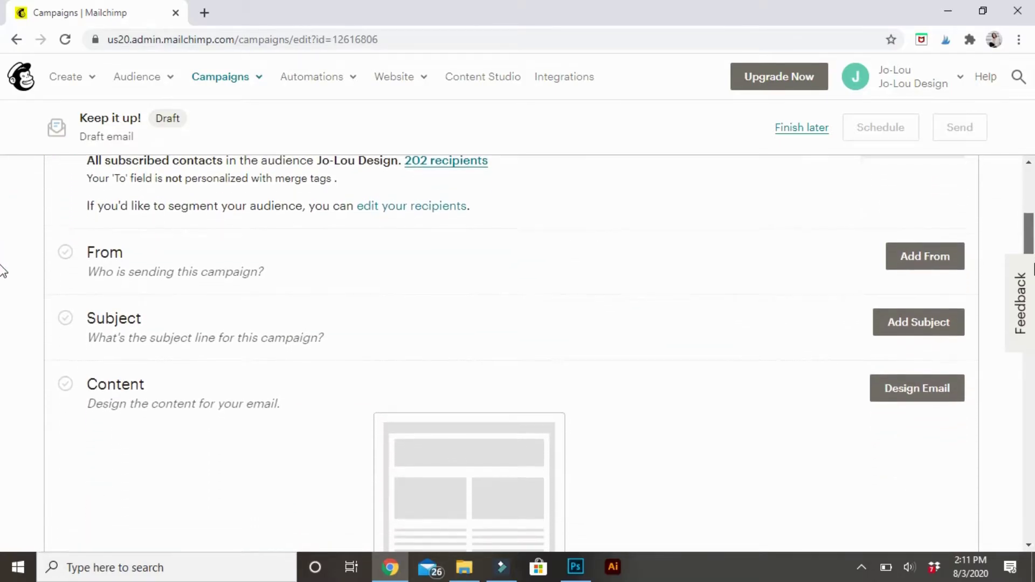
click(914, 232)
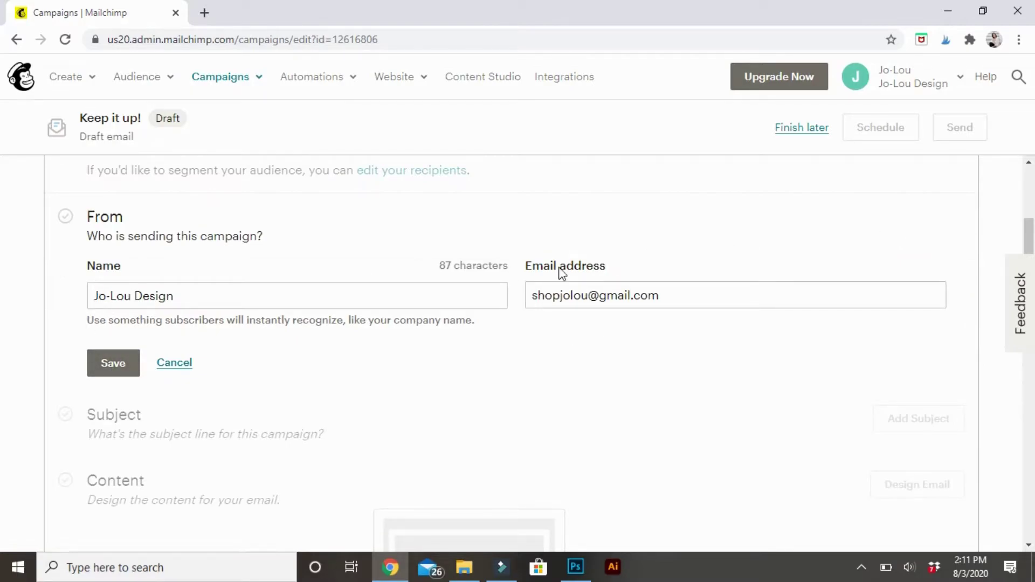
click(112, 362)
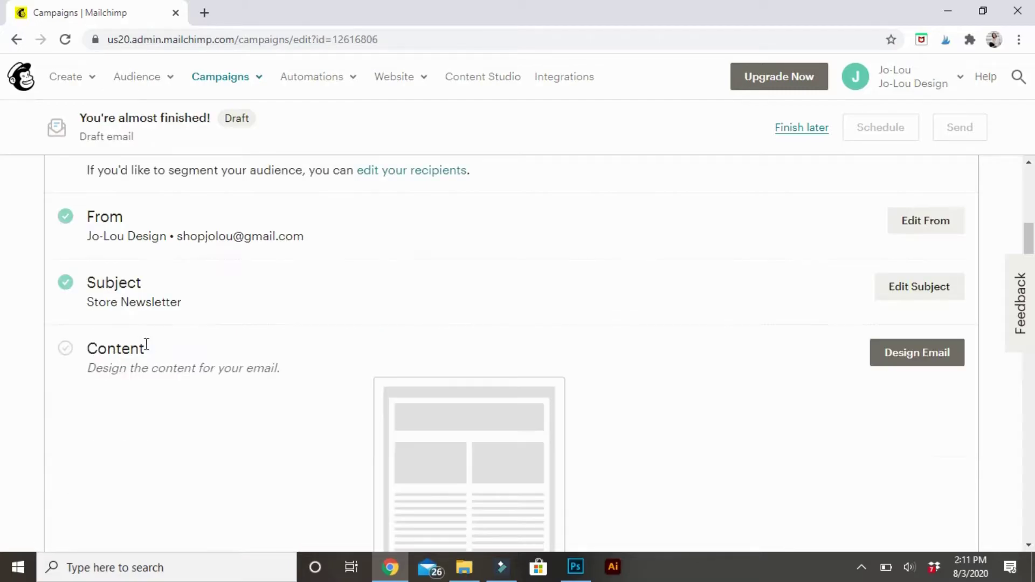
Change the subject line to 'August SALE' followed by a sparkles ✨ emoji
click(917, 284)
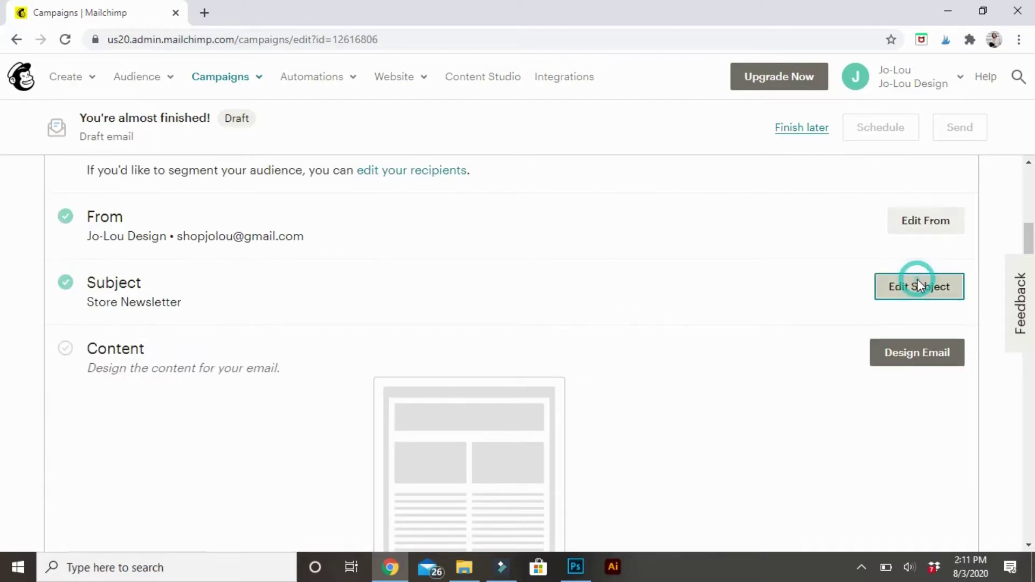
drag(204, 383, 72, 422)
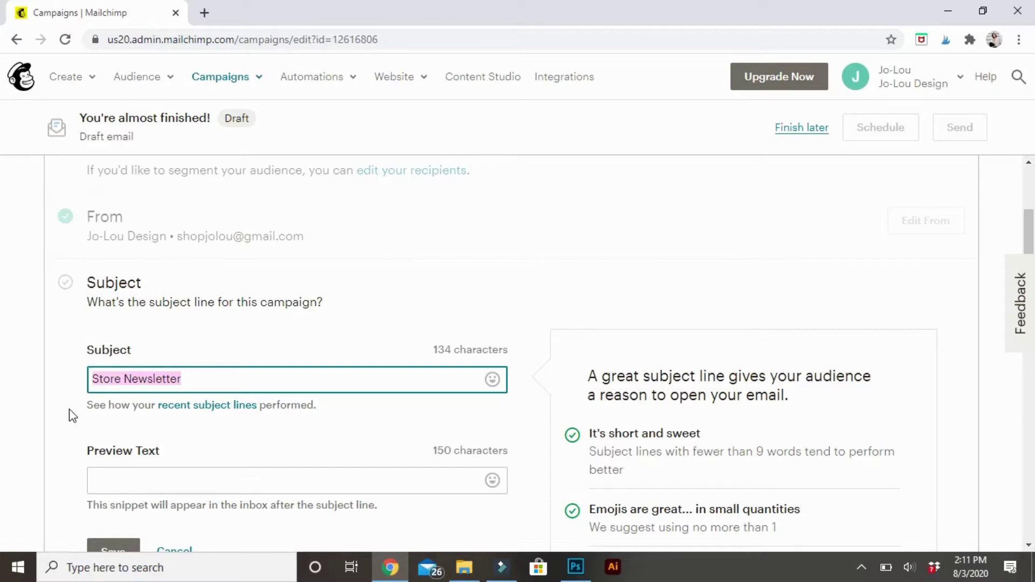
text(Aug)
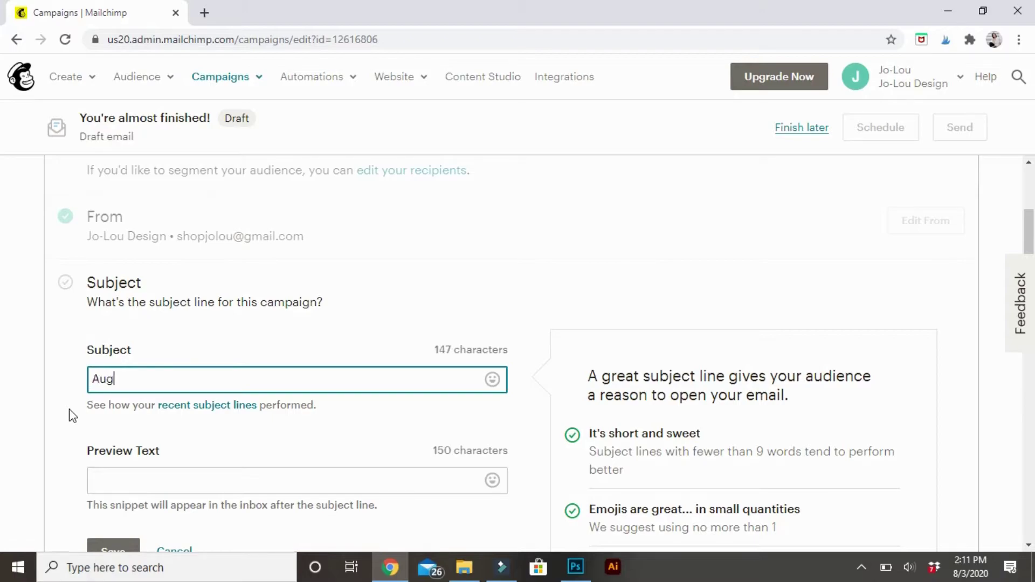
text(ust SALE)
click(492, 380)
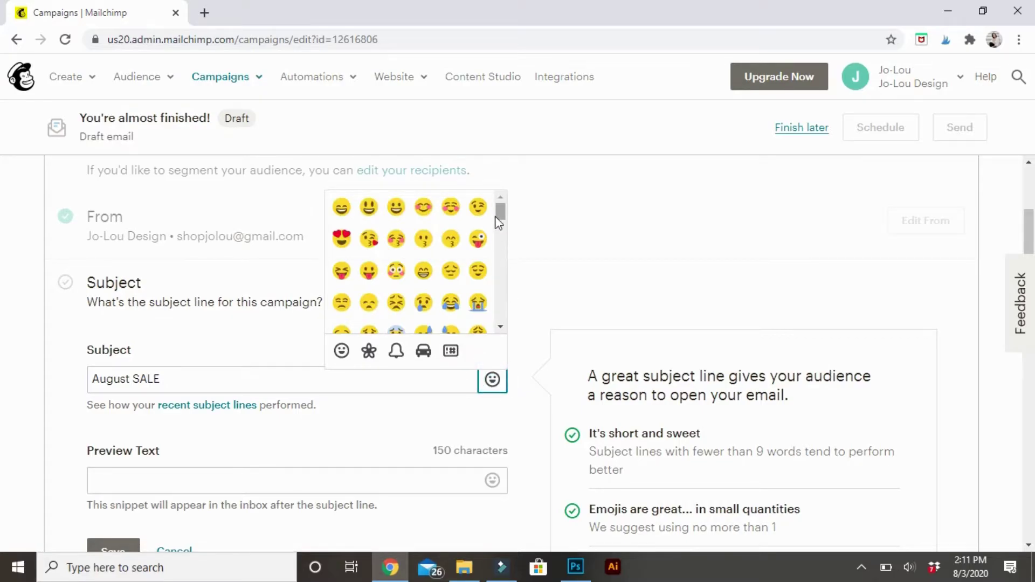
drag(502, 213, 507, 265)
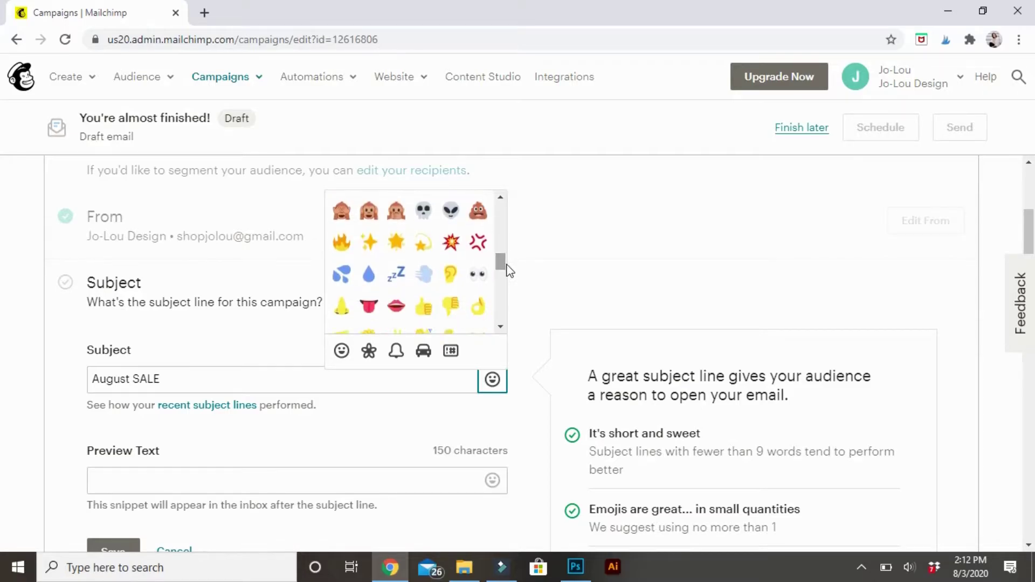
click(369, 242)
click(539, 302)
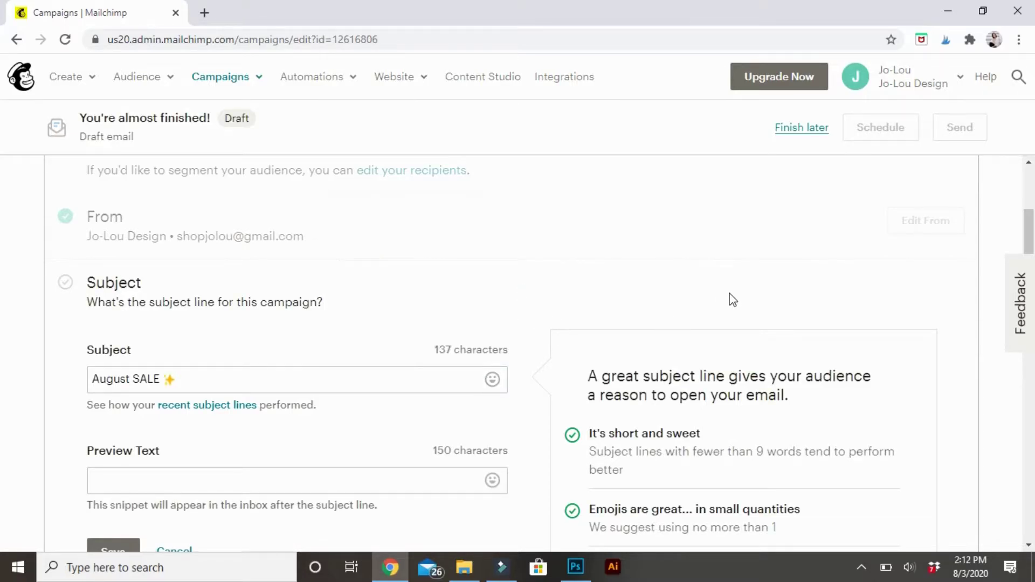
Set the preview text to 'Preview new arrives and get 50% OFF' and save
scroll(2, 232, down, 2)
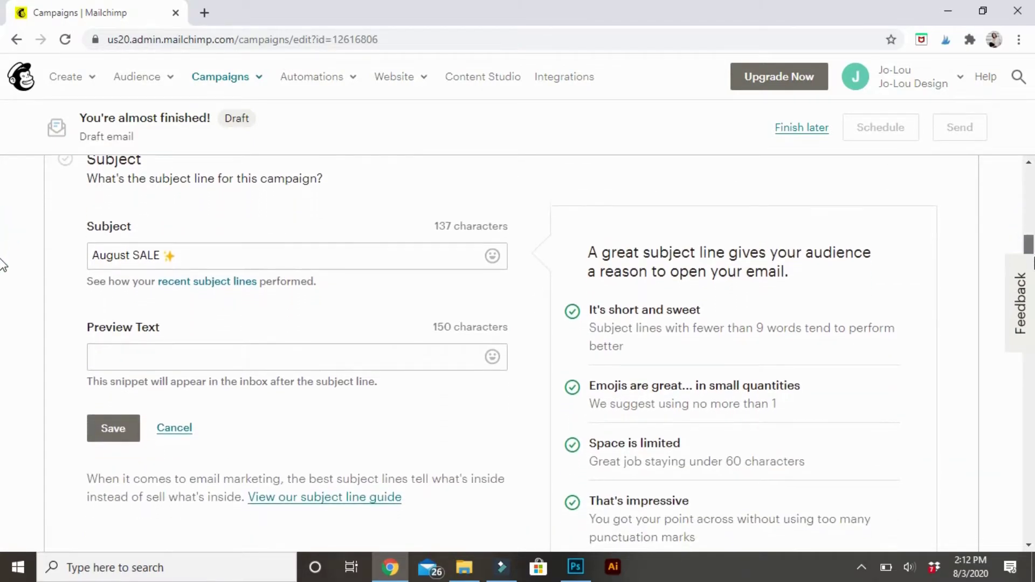
click(190, 352)
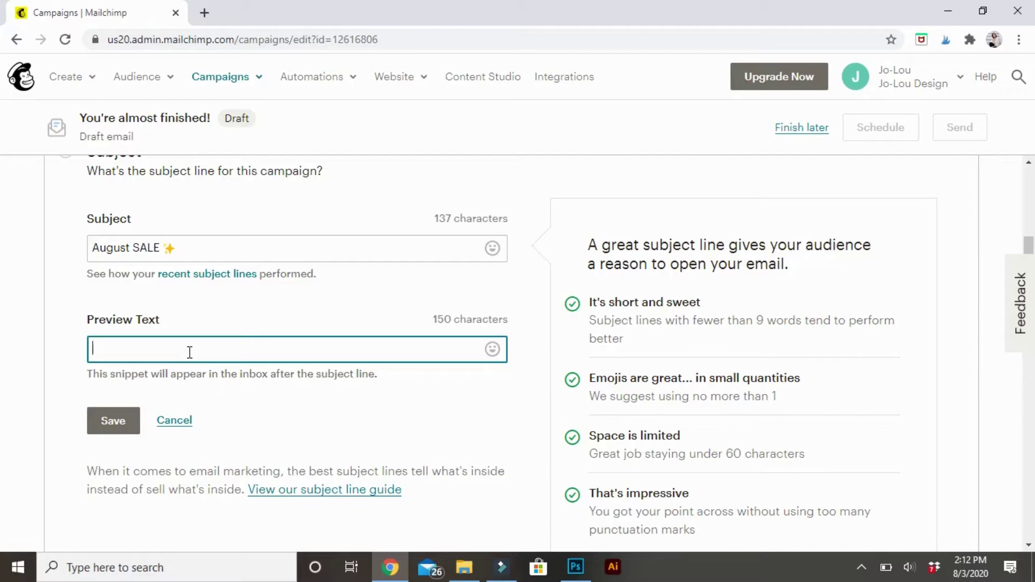
text(Preview new arrivals and get 50)
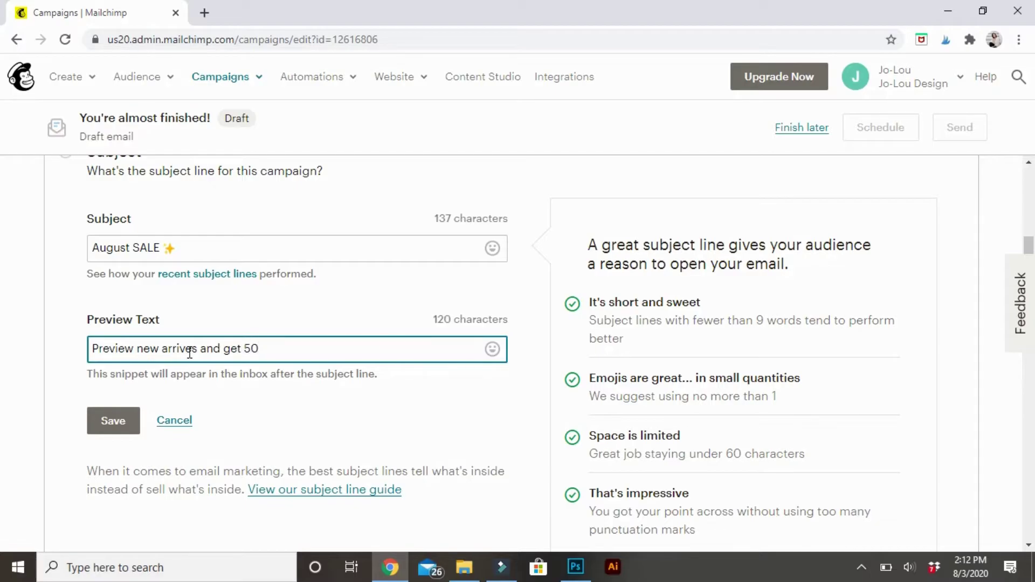
text(OFF)
click(105, 427)
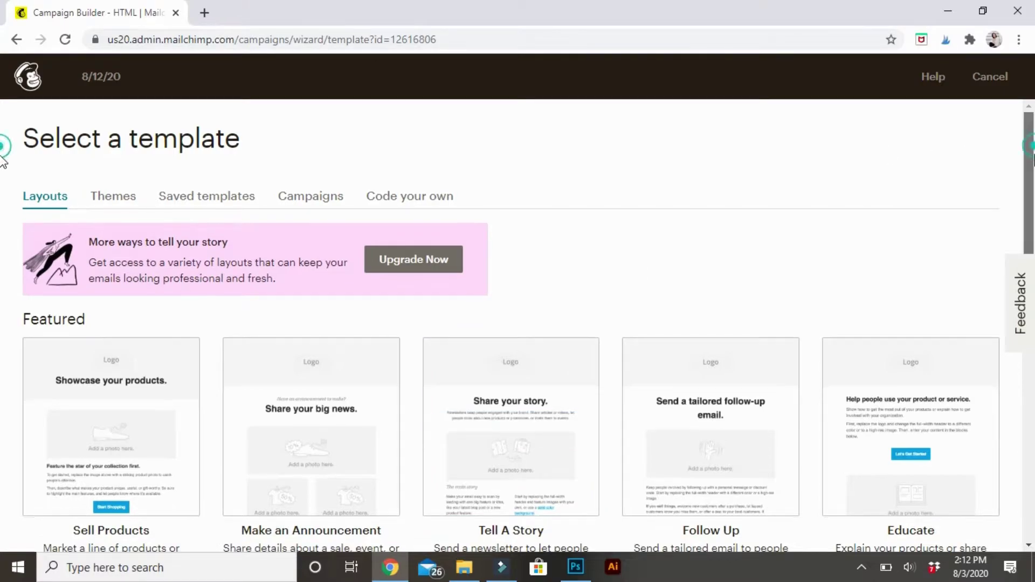
Scroll to the Basic templates and pick the 1 Column layout
scroll(3, 204, down, 2)
scroll(3, 205, down, 4)
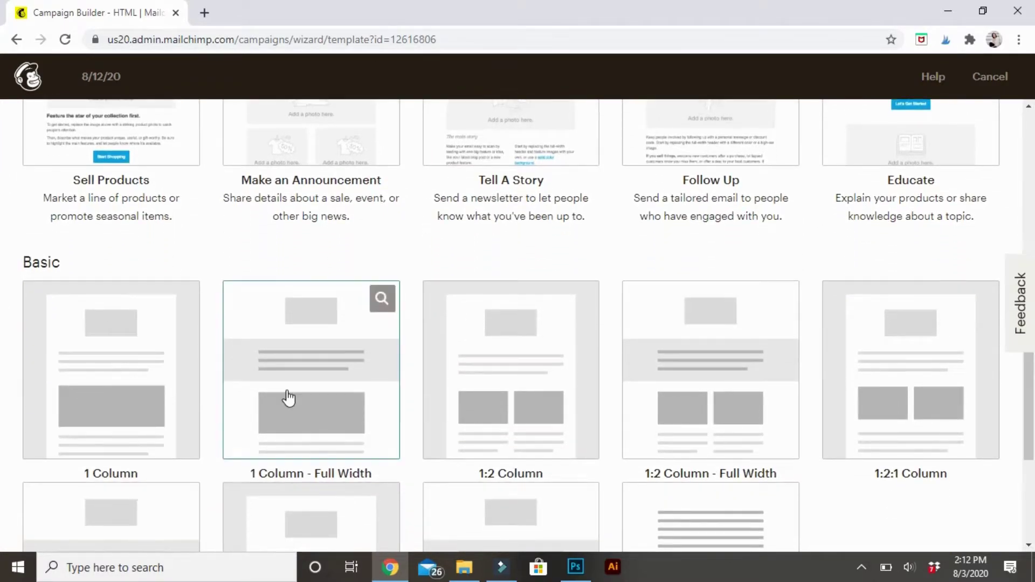
click(110, 410)
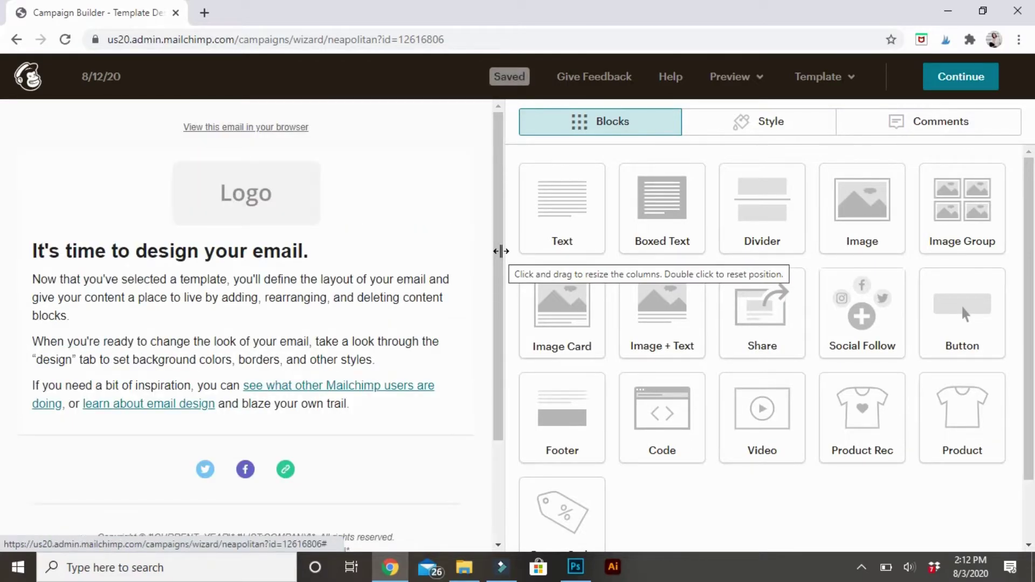
Delete the Logo placeholder block from the top of the template
mouse_move(265, 222)
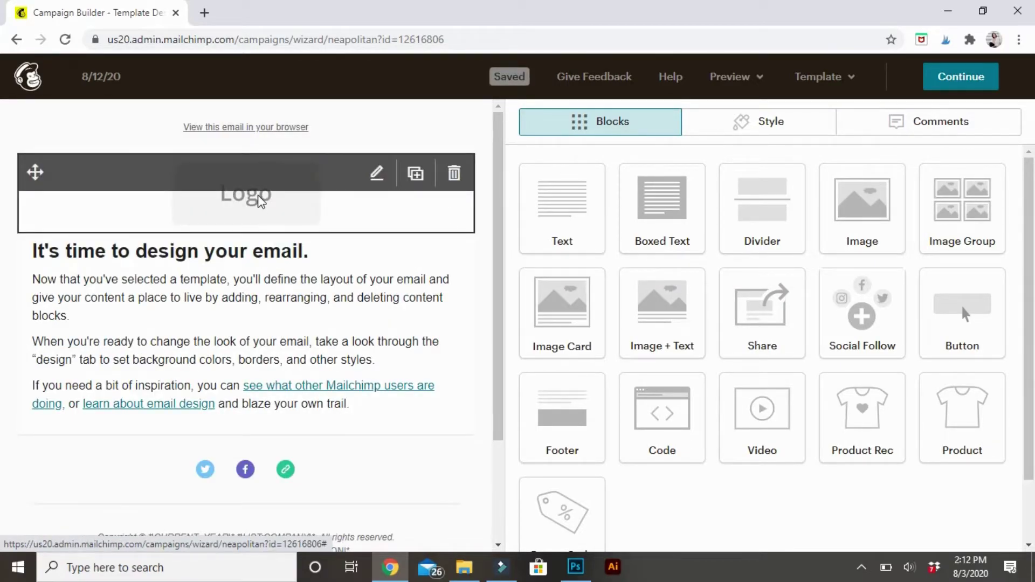
click(377, 173)
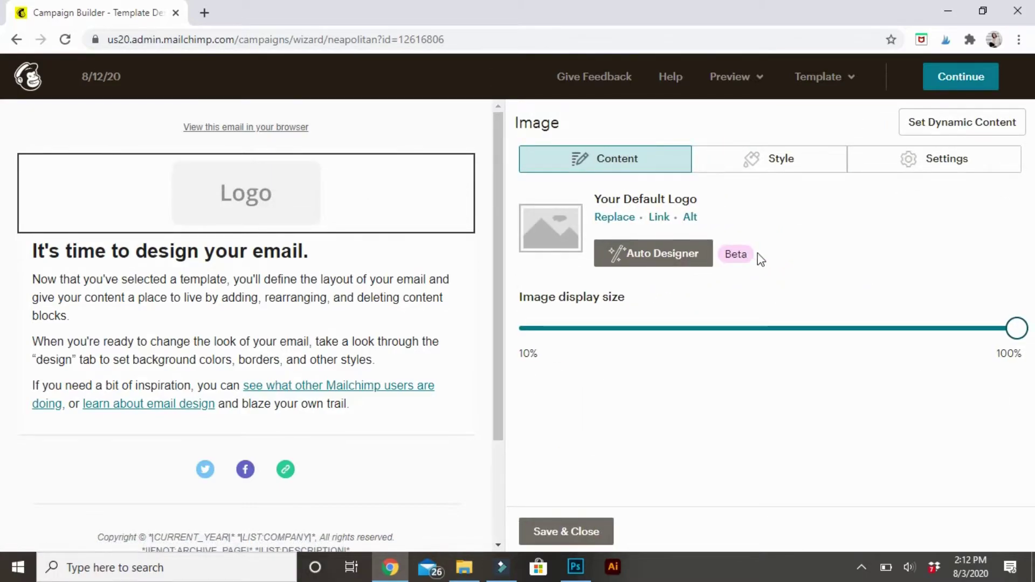
mouse_move(416, 178)
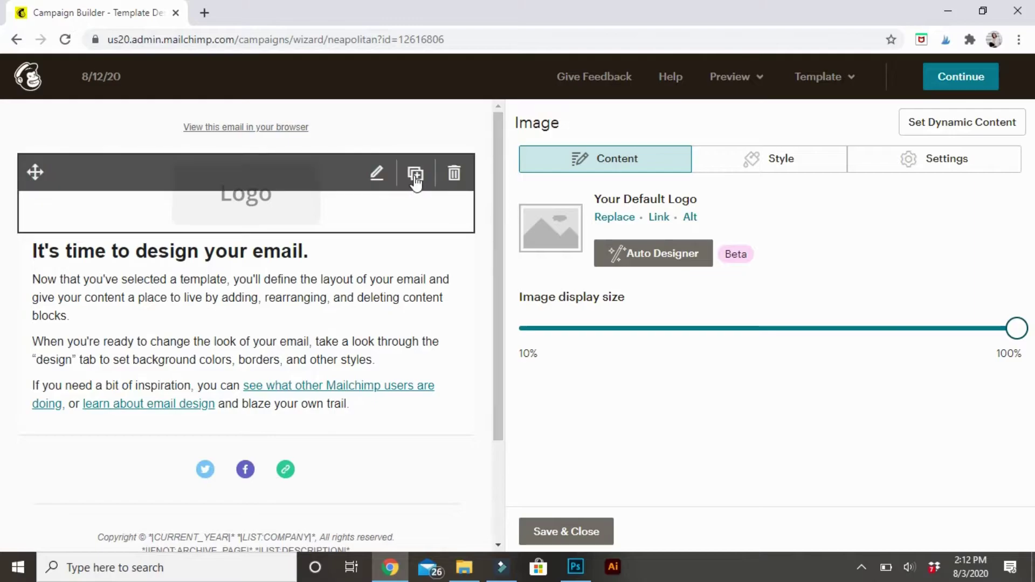
click(453, 175)
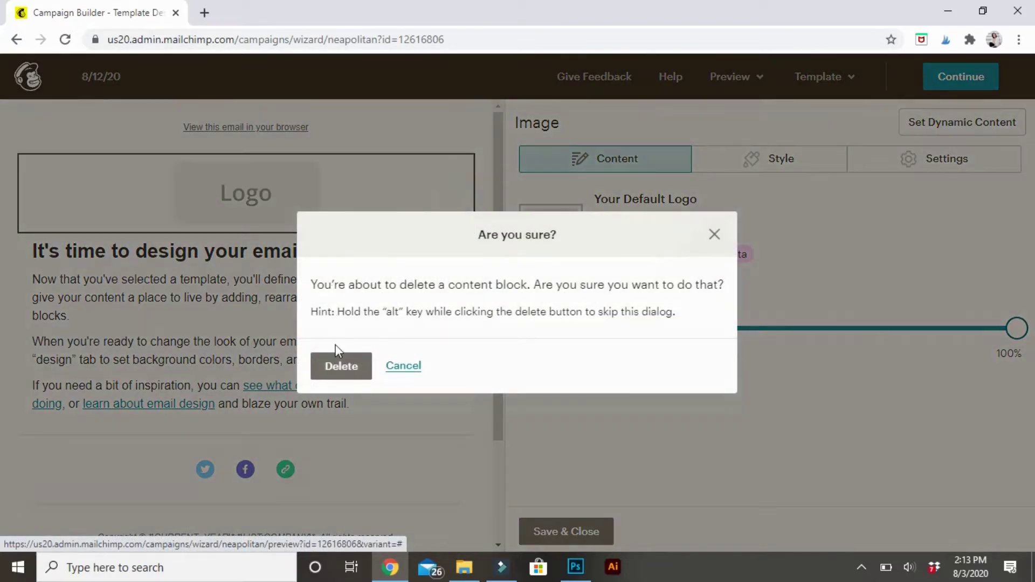
click(335, 372)
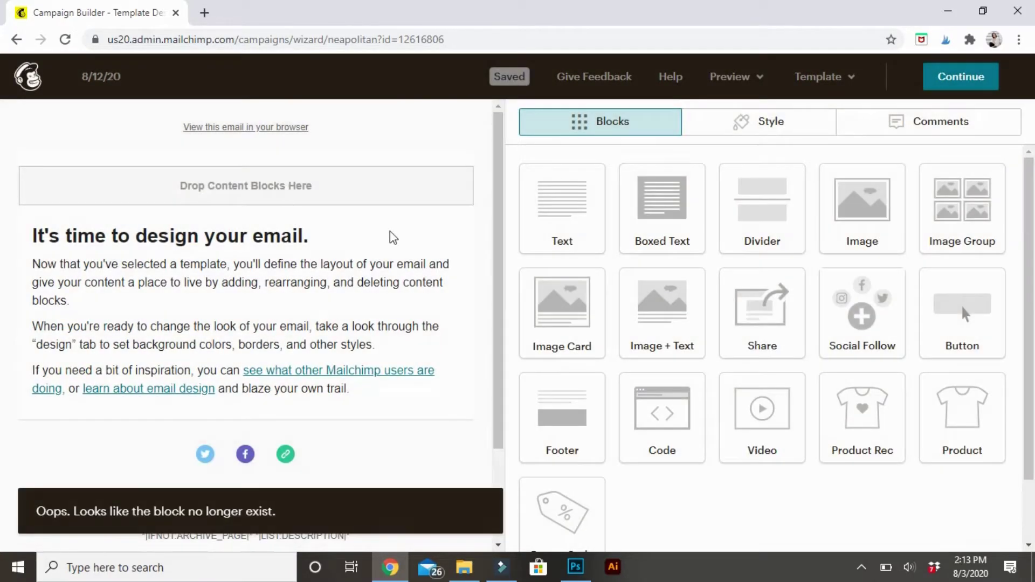
Add a text block at the top of the email reading 'Jo Lou Design'
drag(573, 204, 335, 191)
click(376, 173)
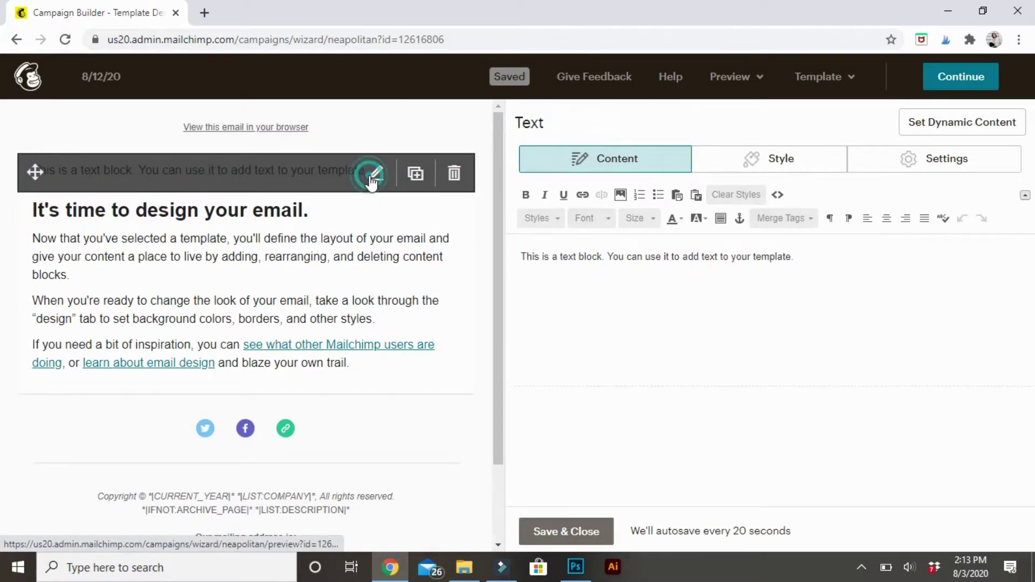
triple_click(831, 255)
text(Jo)
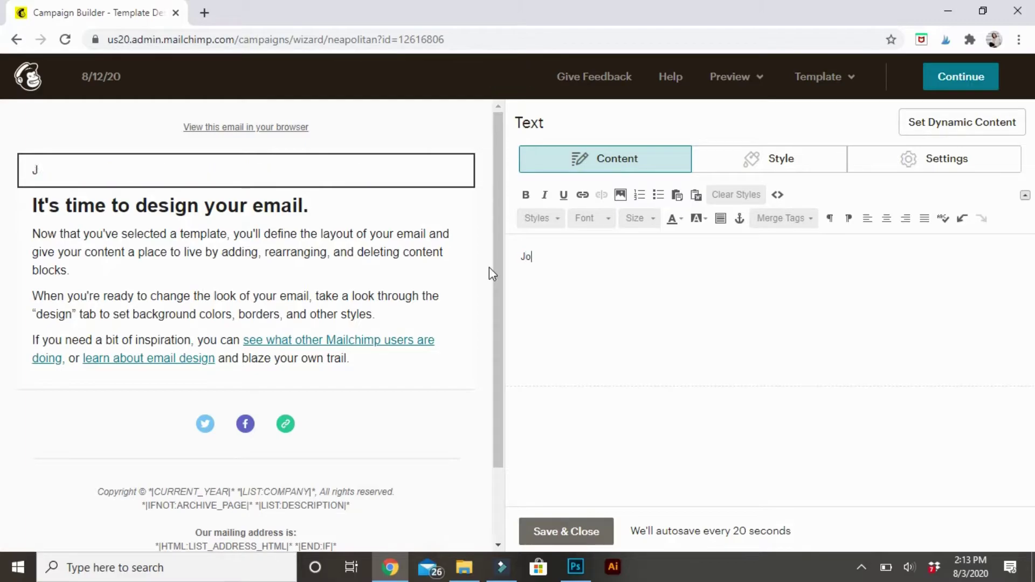
text( Lou Design)
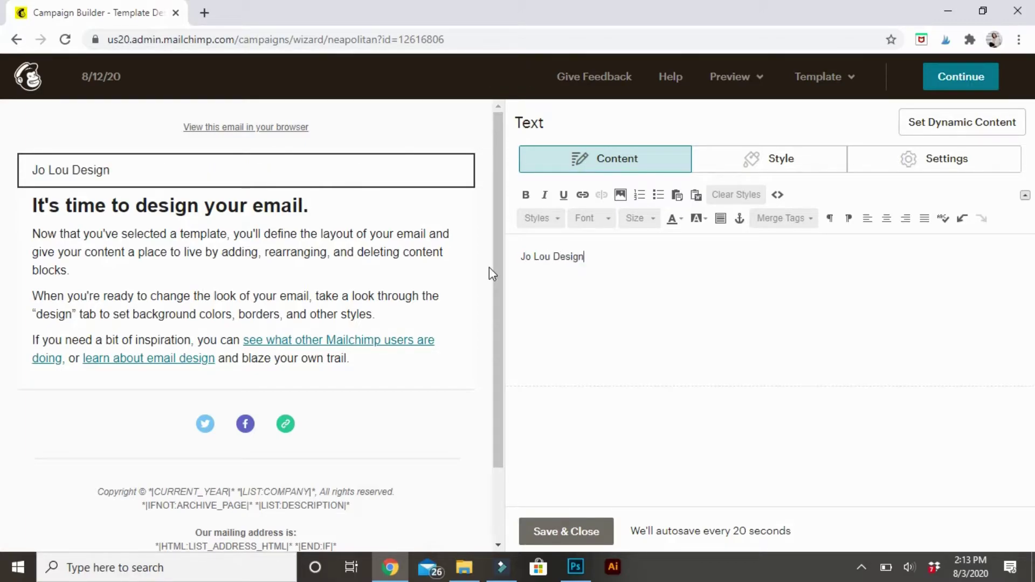
Format the header text as centred, bold Arial at size 17
click(885, 219)
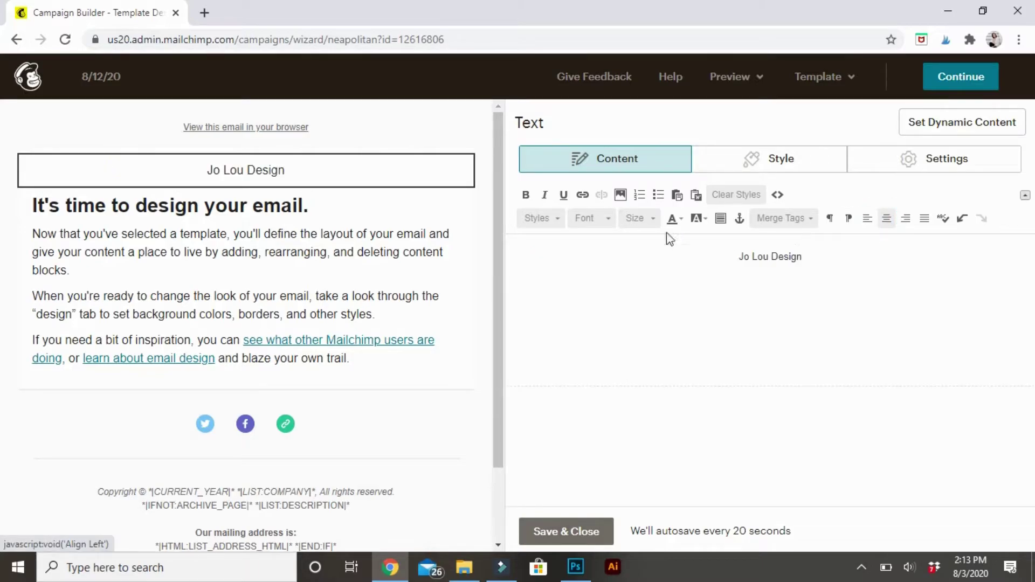
click(589, 225)
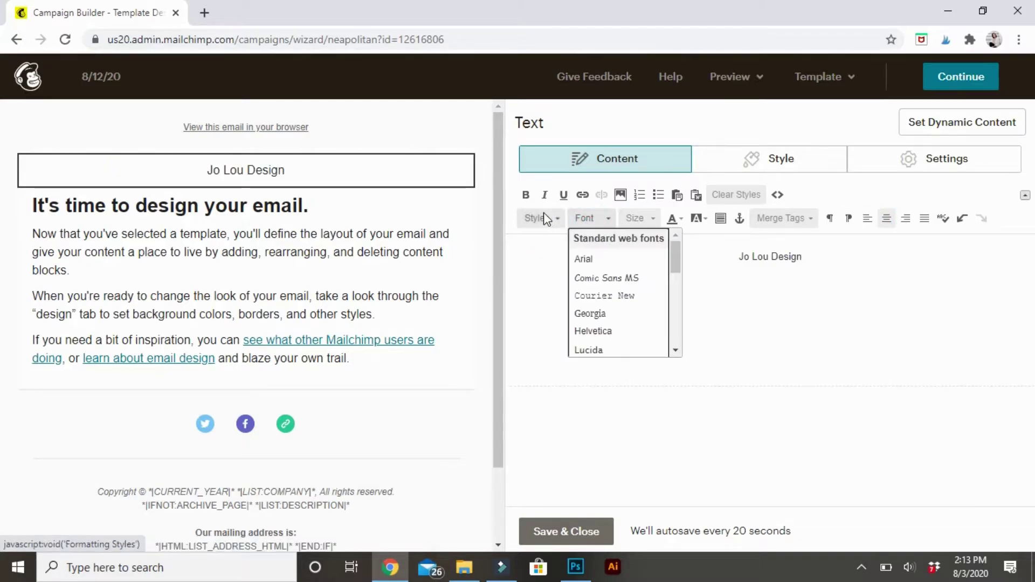
click(590, 259)
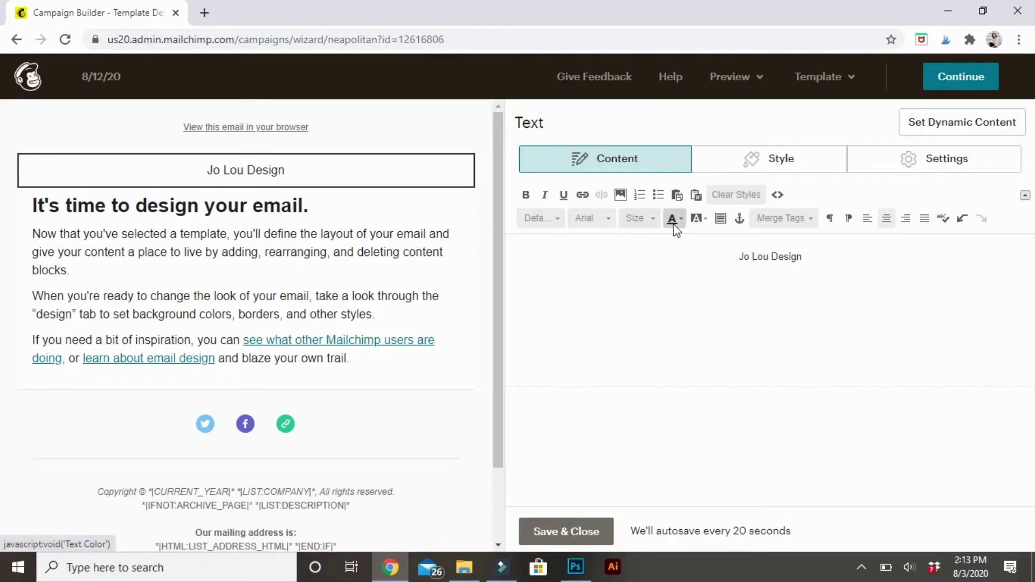
key(ctrl+a)
key(ctrl+b)
click(653, 219)
click(652, 351)
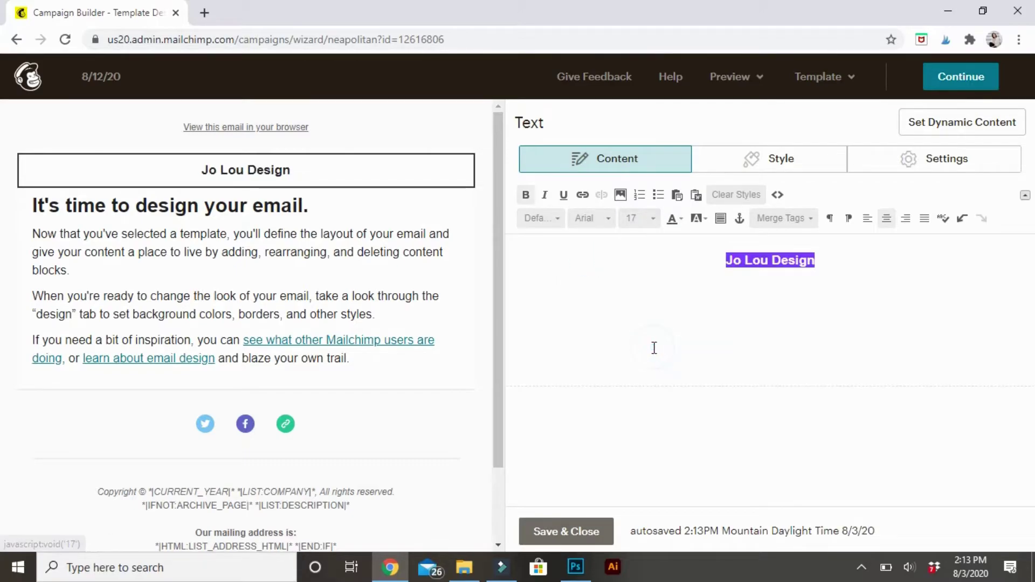
click(574, 315)
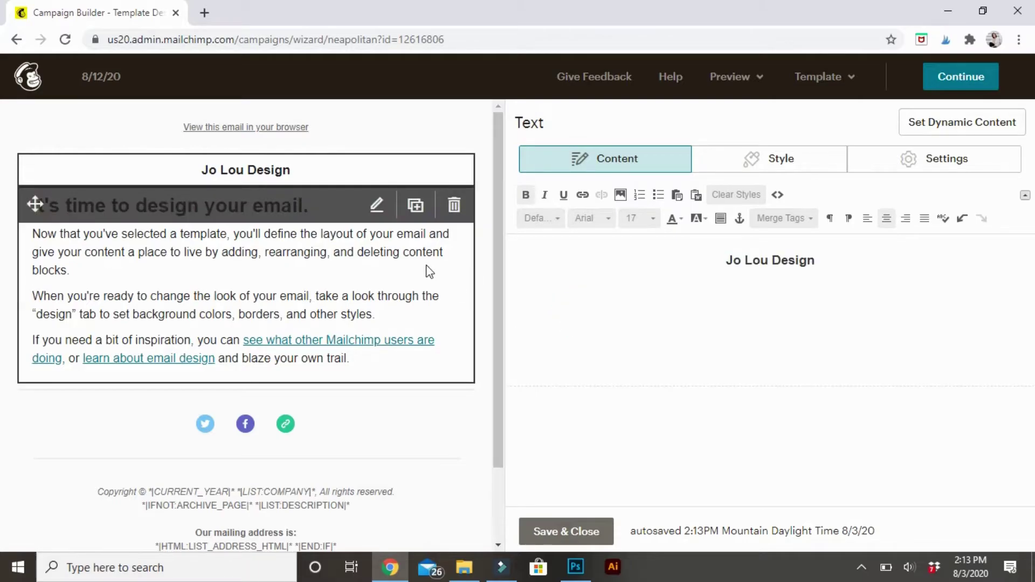
Remove the placeholder body text block and close the header editor
click(452, 205)
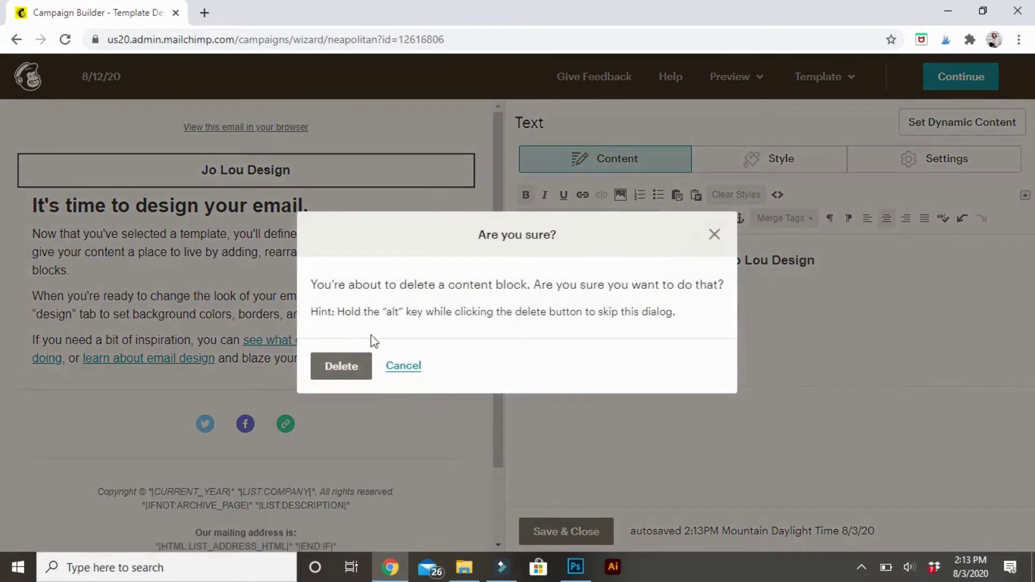
click(341, 367)
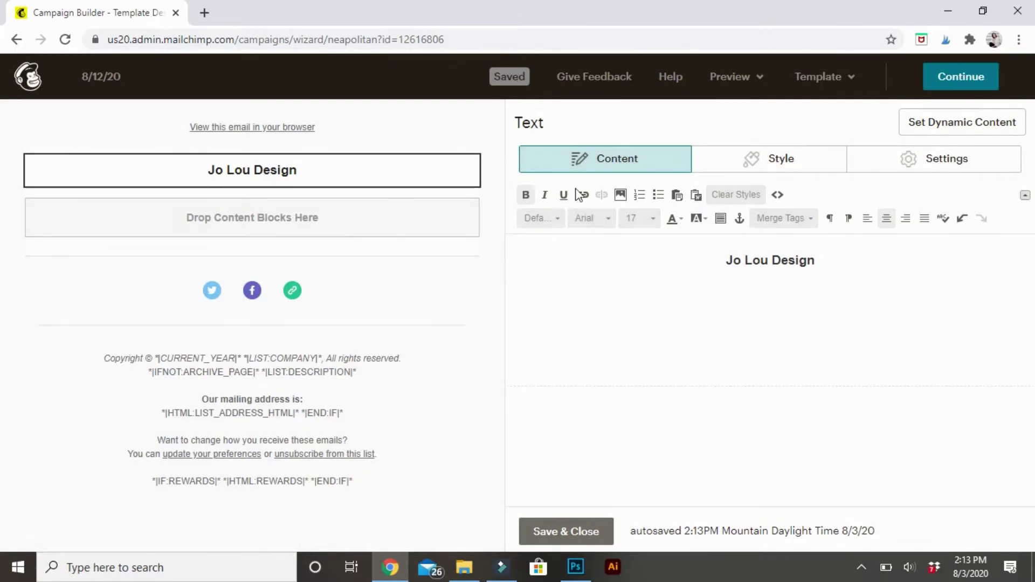
click(568, 535)
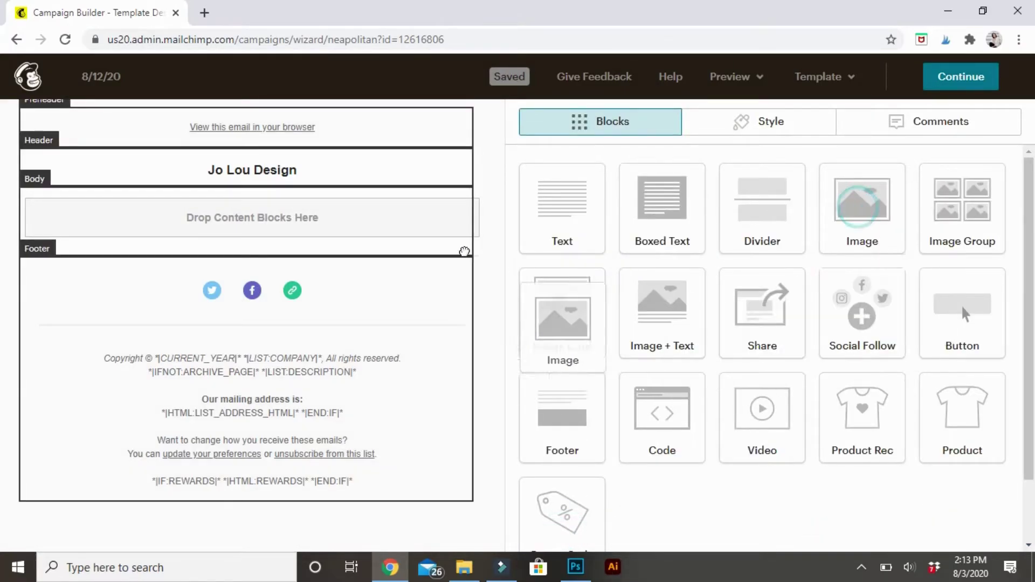
Insert the em1.jpg console-table photo below the header, then add a text block beneath it
drag(464, 252, 397, 207)
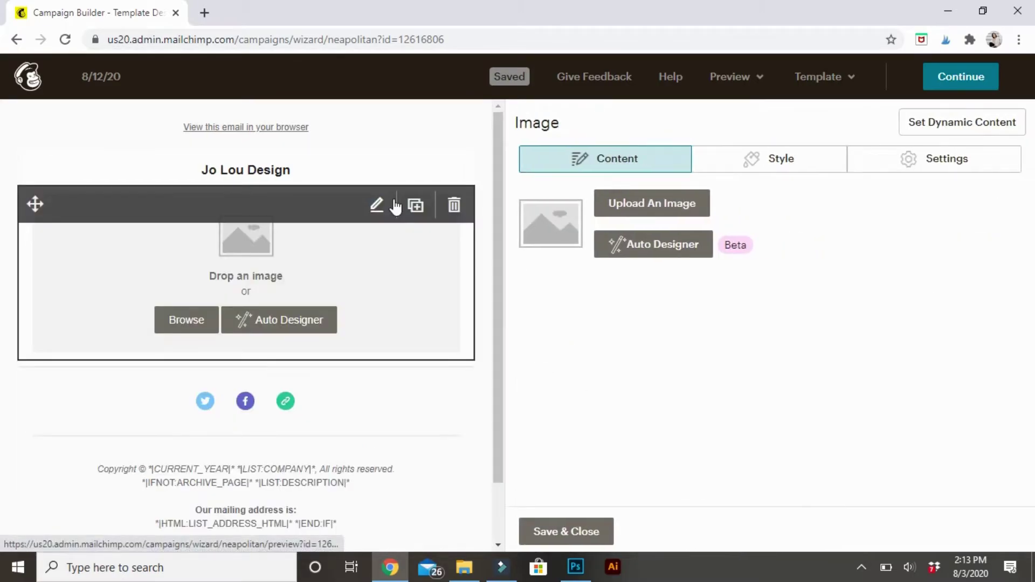
click(675, 202)
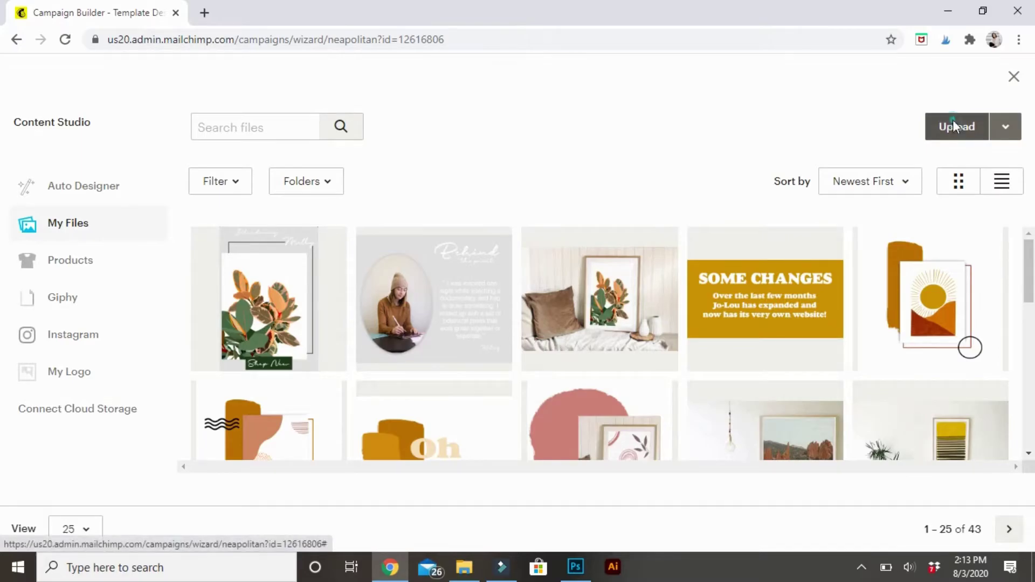
click(953, 126)
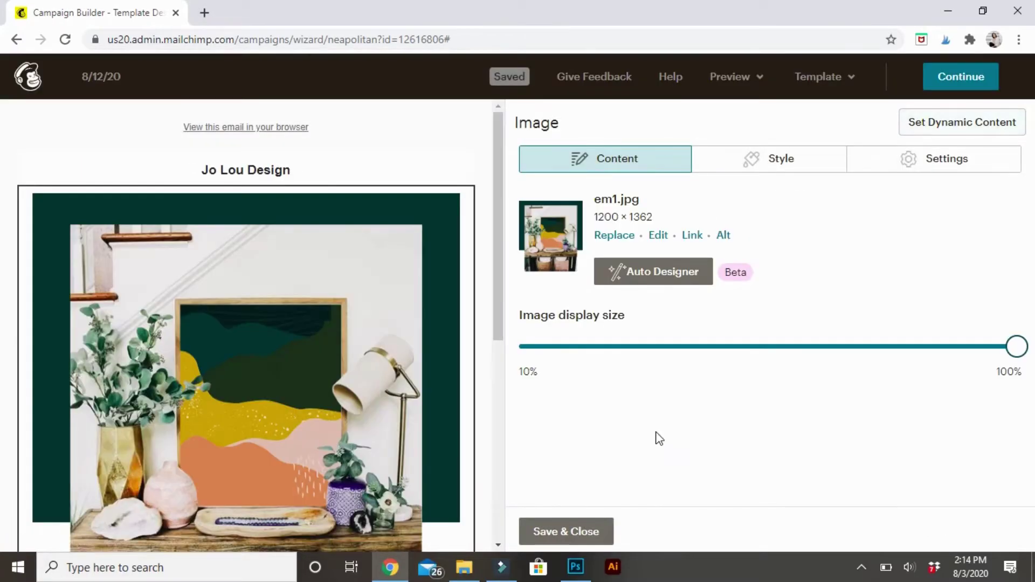
drag(496, 286, 498, 310)
click(545, 532)
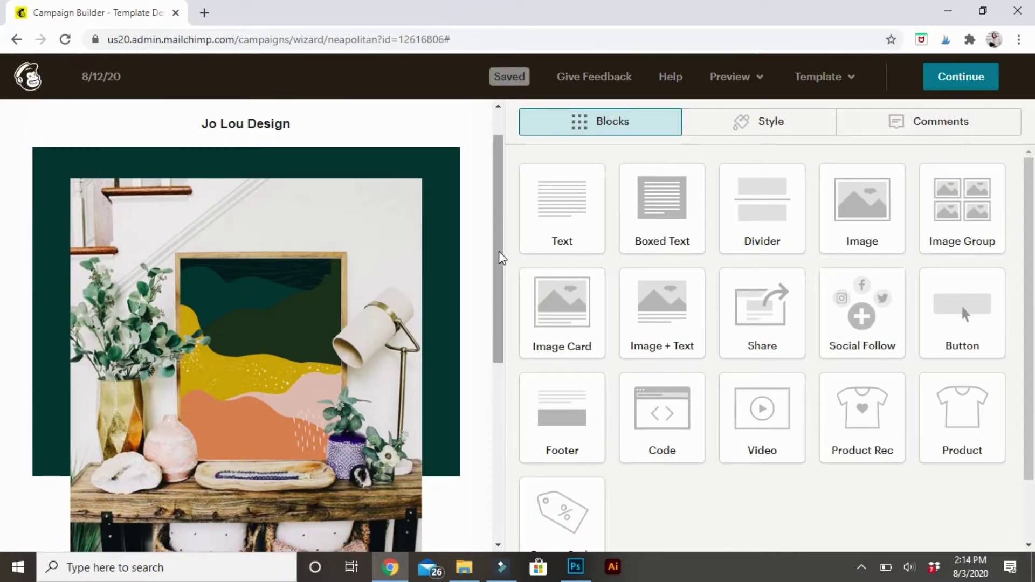
drag(500, 252, 499, 344)
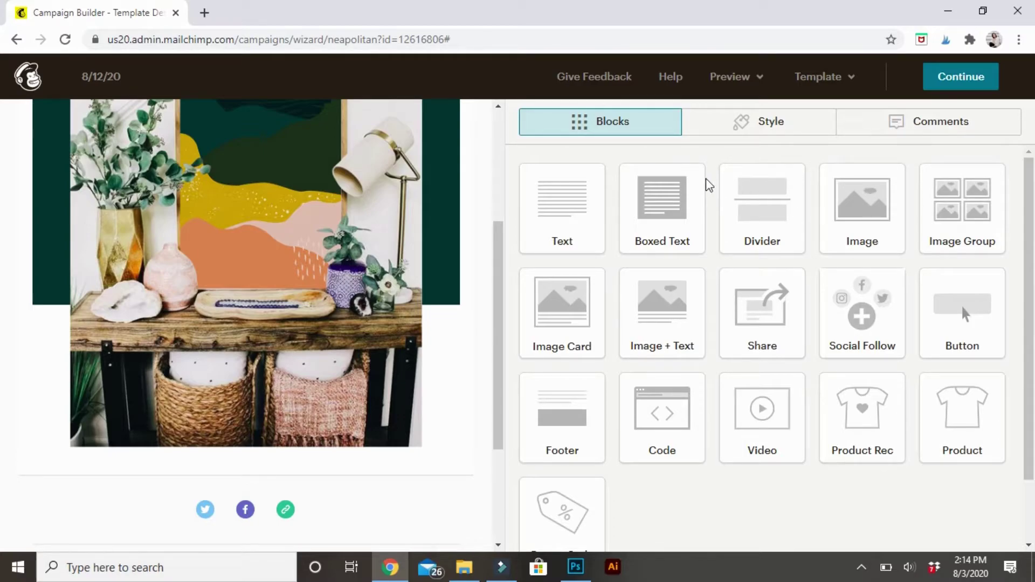
drag(561, 211, 499, 323)
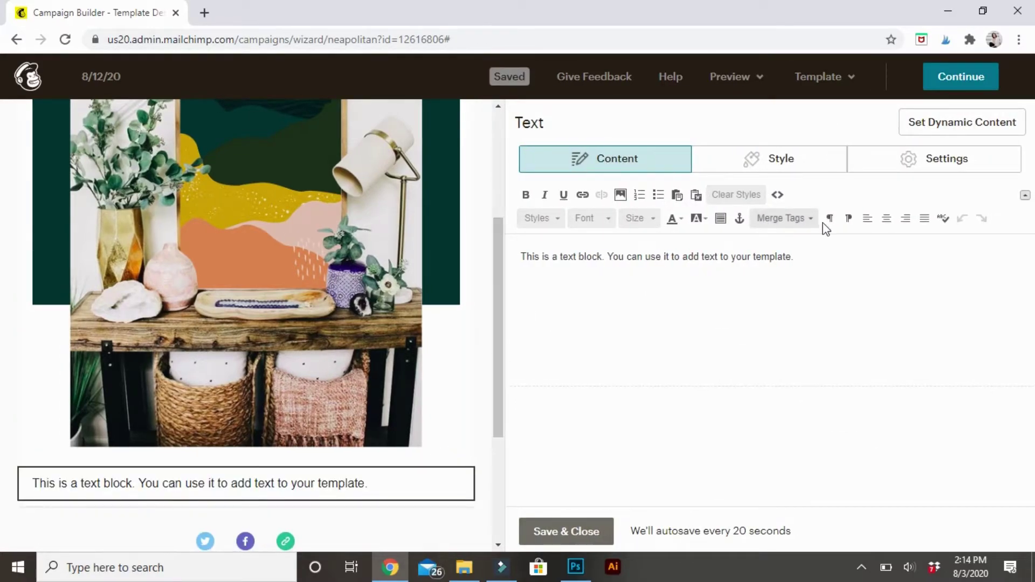
Replace the placeholder with a greeting announcing new products and inviting replies by email or DM
drag(809, 249, 502, 273)
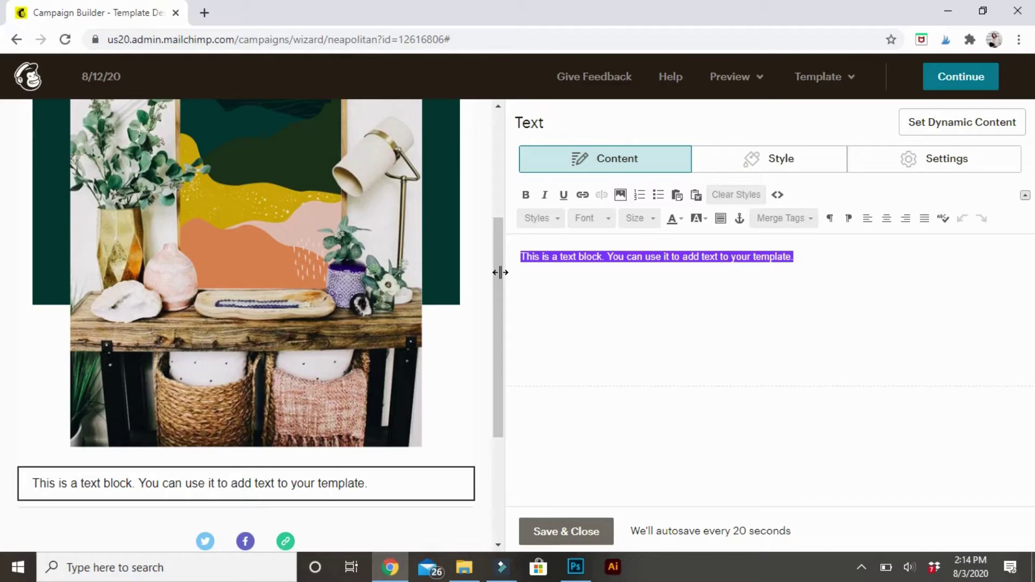
text(Hel)
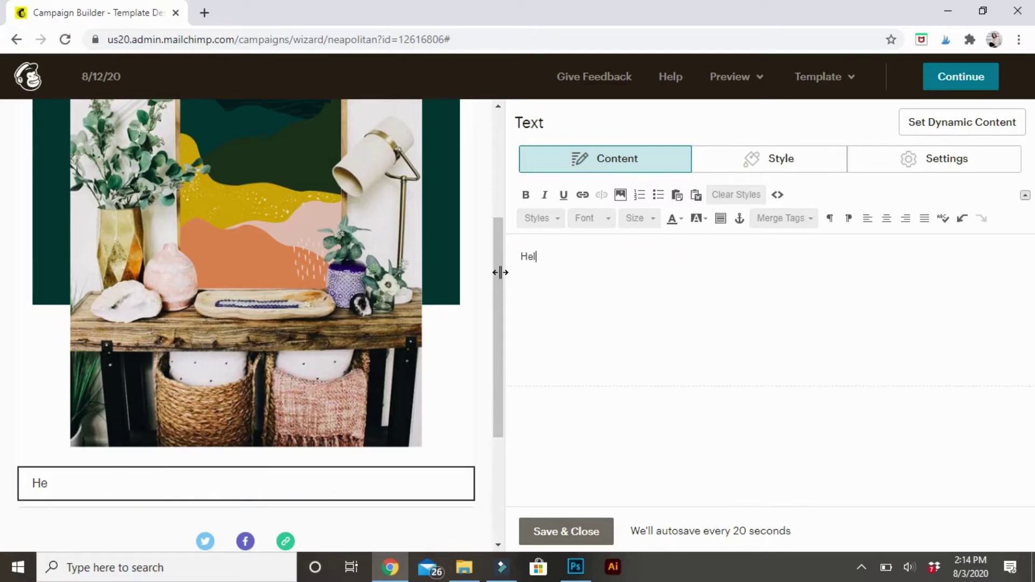
text(me)
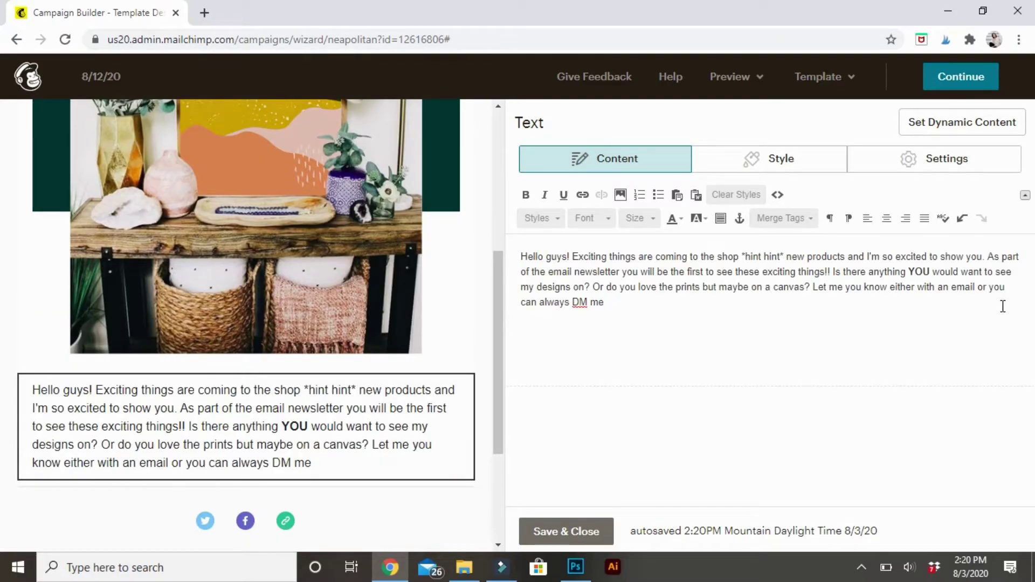
text( @shopjolou)
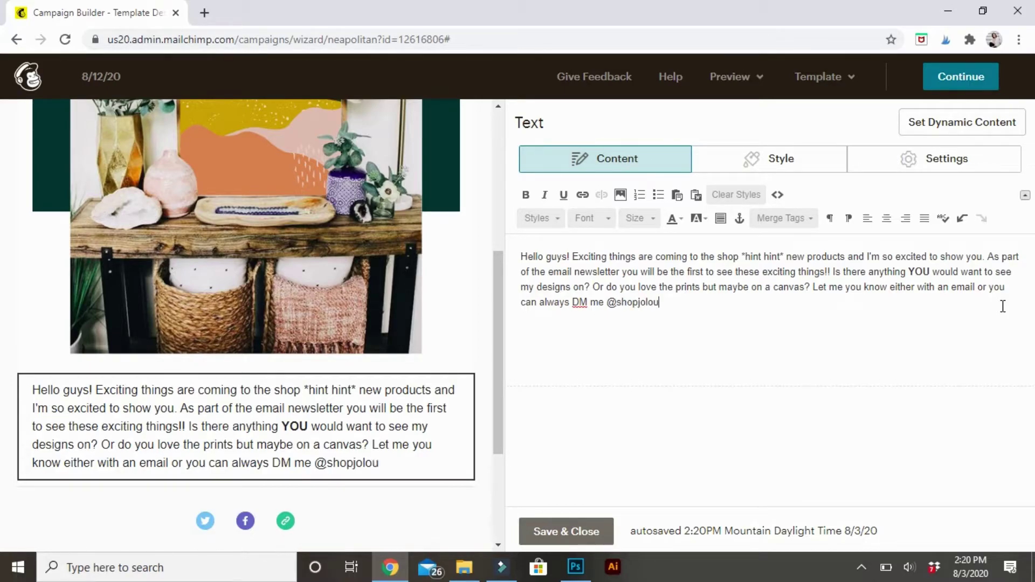
text(@)
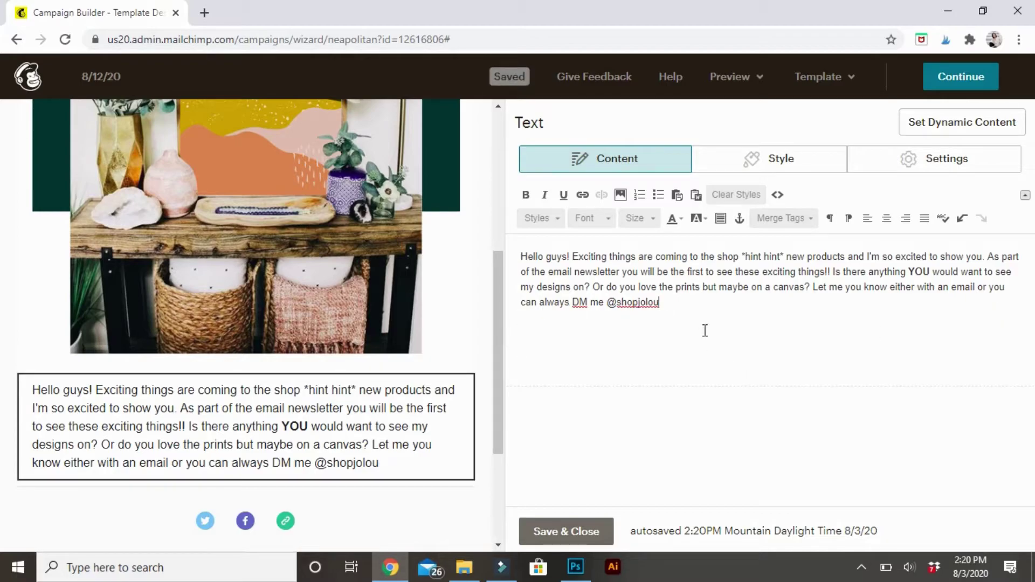
Centre-align the whole greeting paragraph and save the text block
drag(705, 330, 544, 255)
click(886, 221)
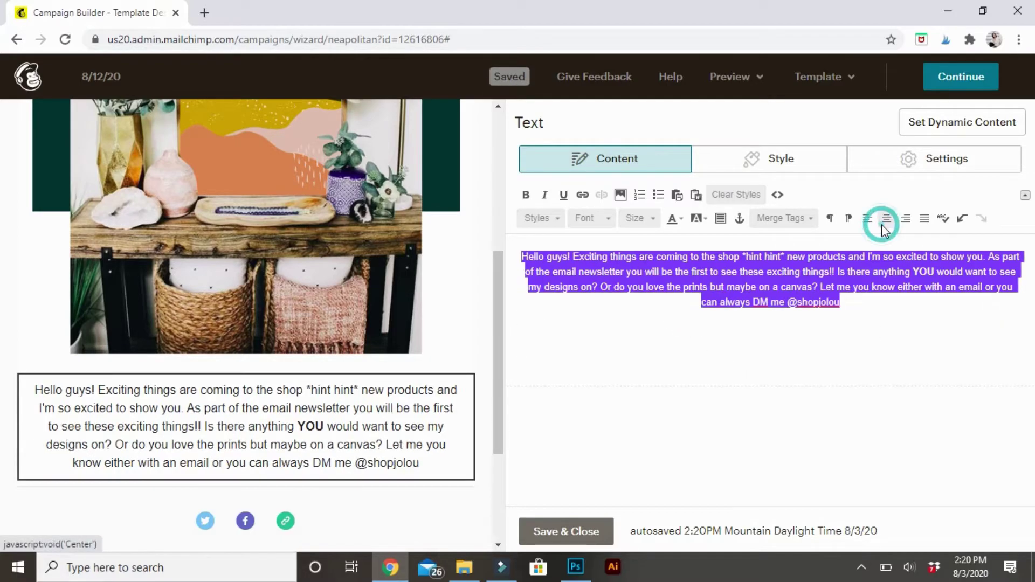
click(530, 373)
drag(493, 351, 493, 403)
click(553, 521)
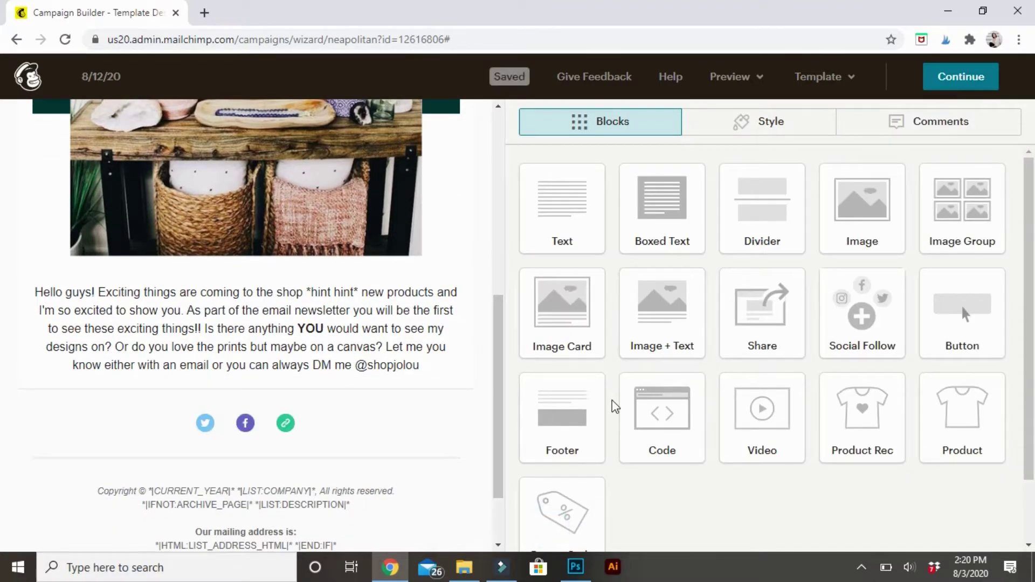
Add a Button block below the greeting and relabel it FALLINLOVE
drag(959, 318, 379, 388)
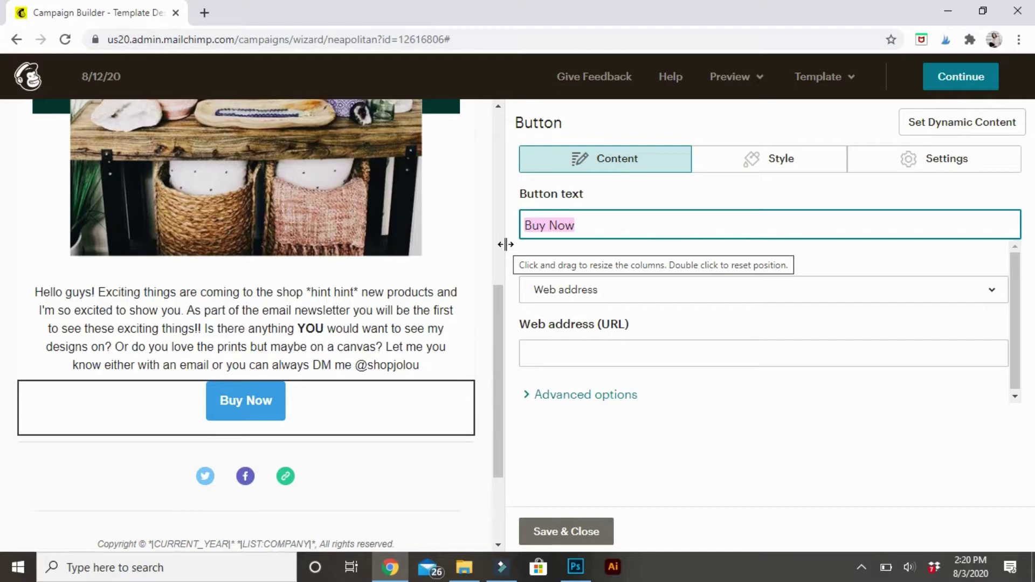
text(CODE)
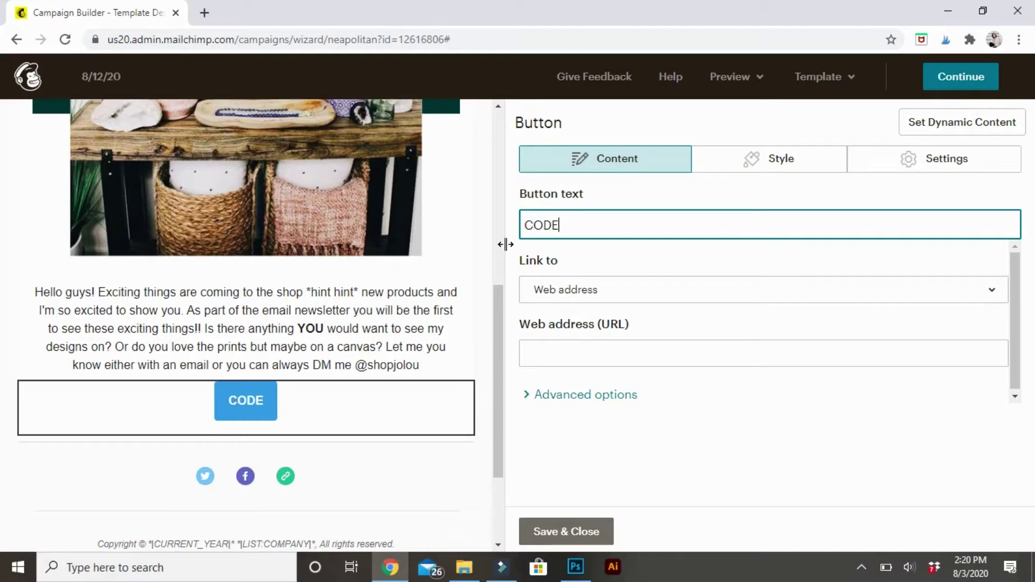
text( HERE)
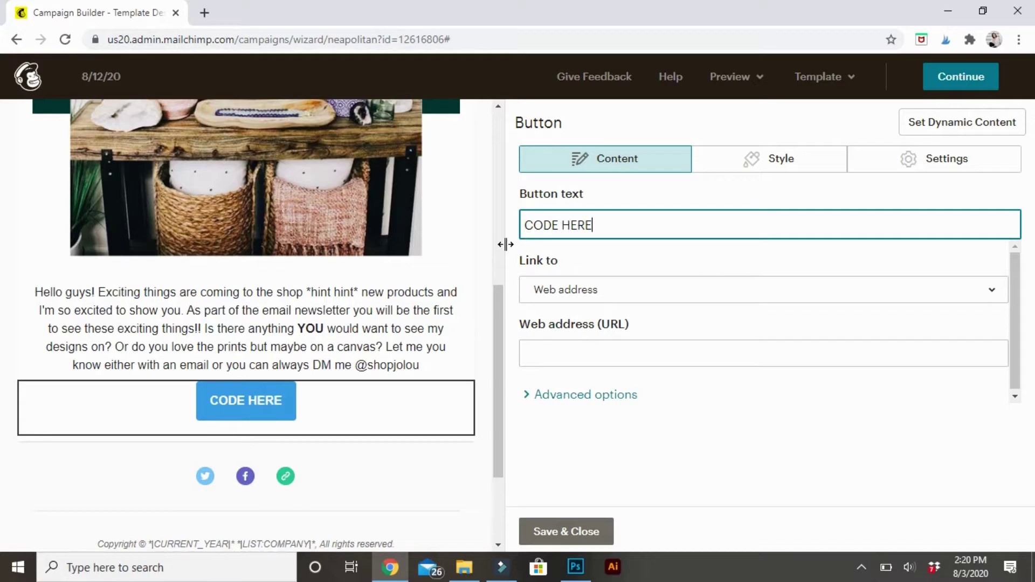
key(BackSpace)
key(BackSpace)
key(BackSpace)
key(BackSpace)
key(BackSpace)
key(BackSpace)
key(BackSpace)
key(BackSpace)
key(BackSpace)
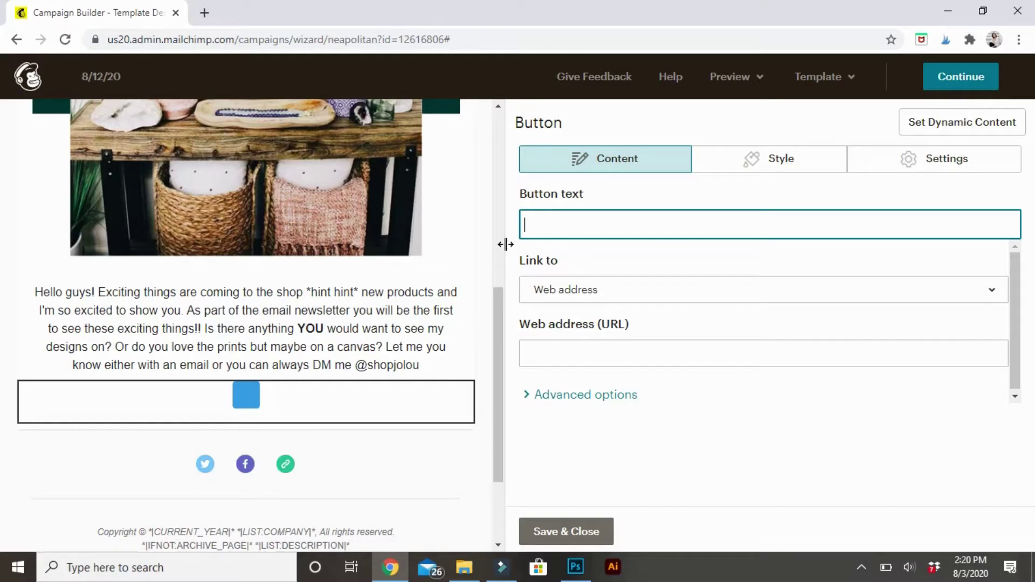
text(Ema)
key(BackSpace)
key(BackSpace)
key(BackSpace)
text(FALLINLOVE)
click(731, 157)
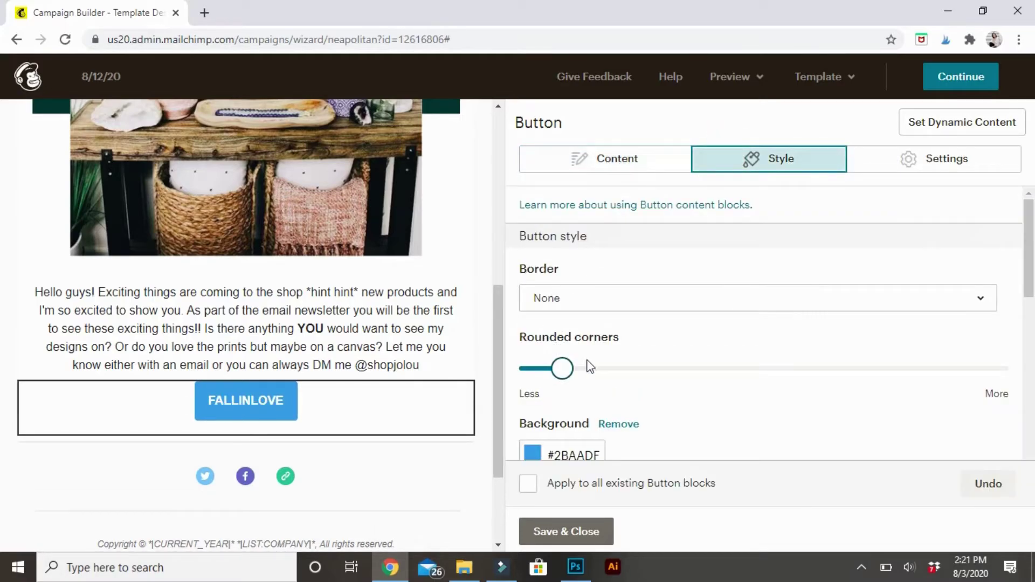
Give the FALLINLOVE button a dark green #0b2c22 background and add an image block beneath it
drag(1029, 250, 1029, 312)
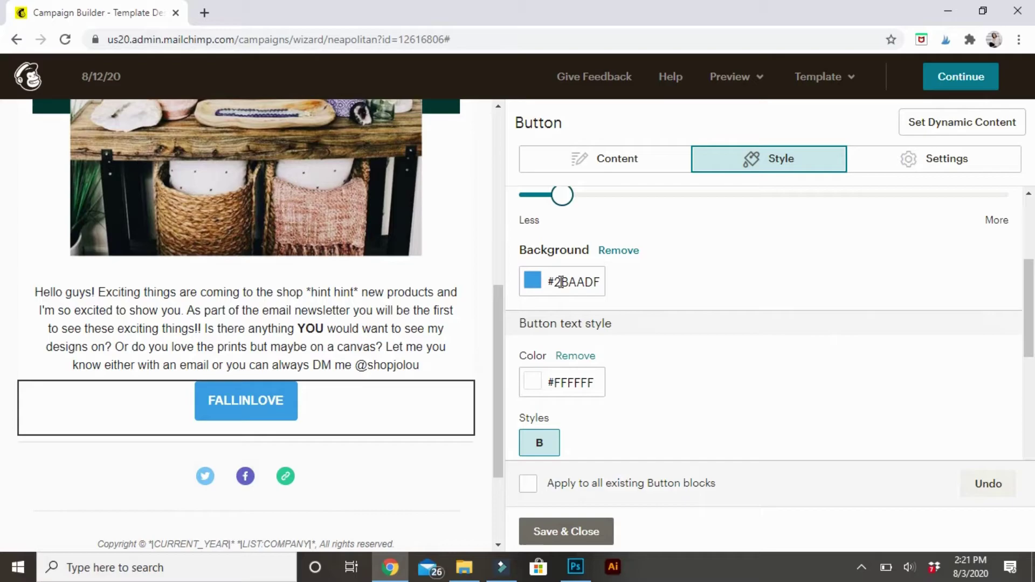
drag(495, 325, 507, 275)
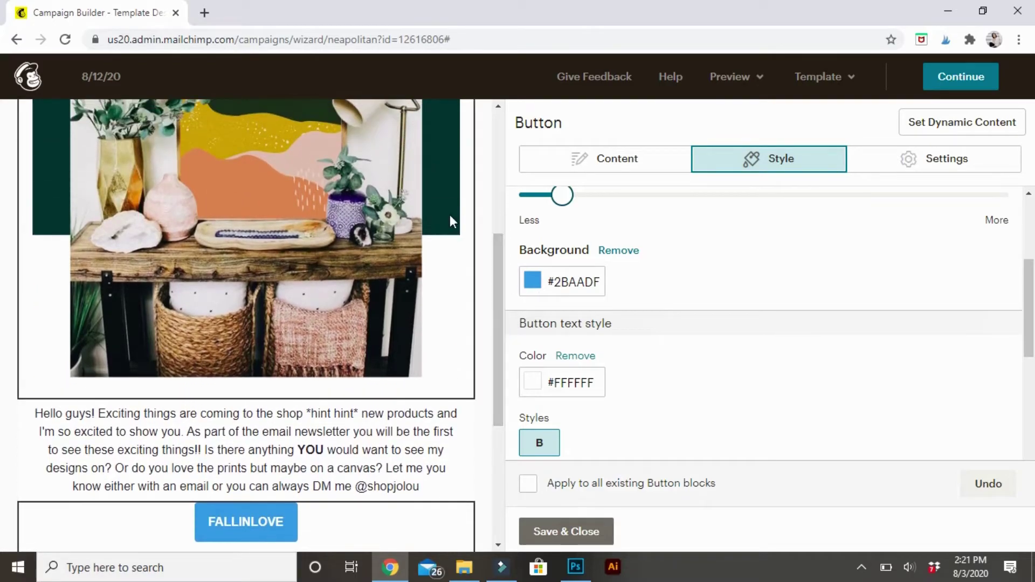
click(535, 280)
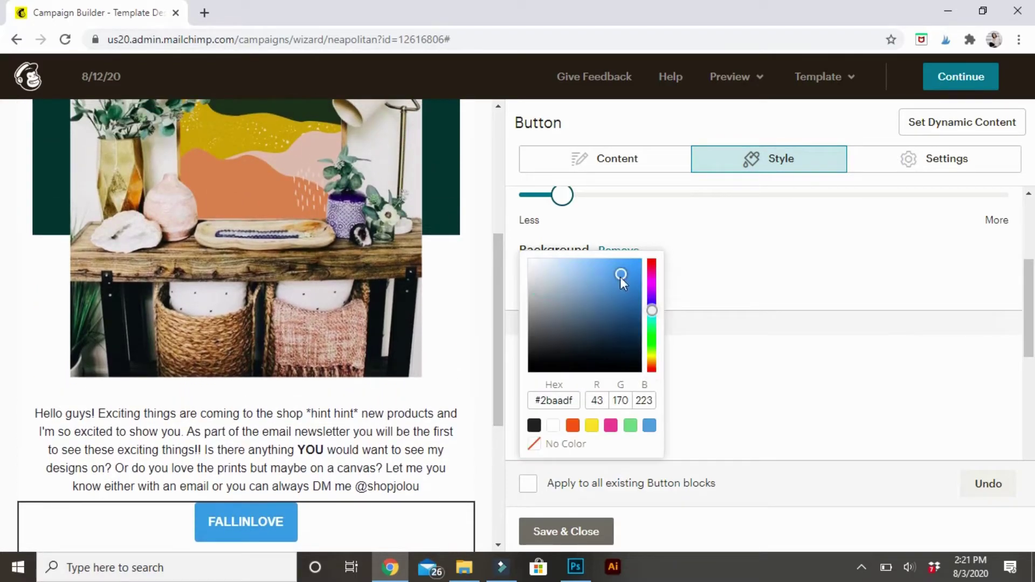
click(651, 312)
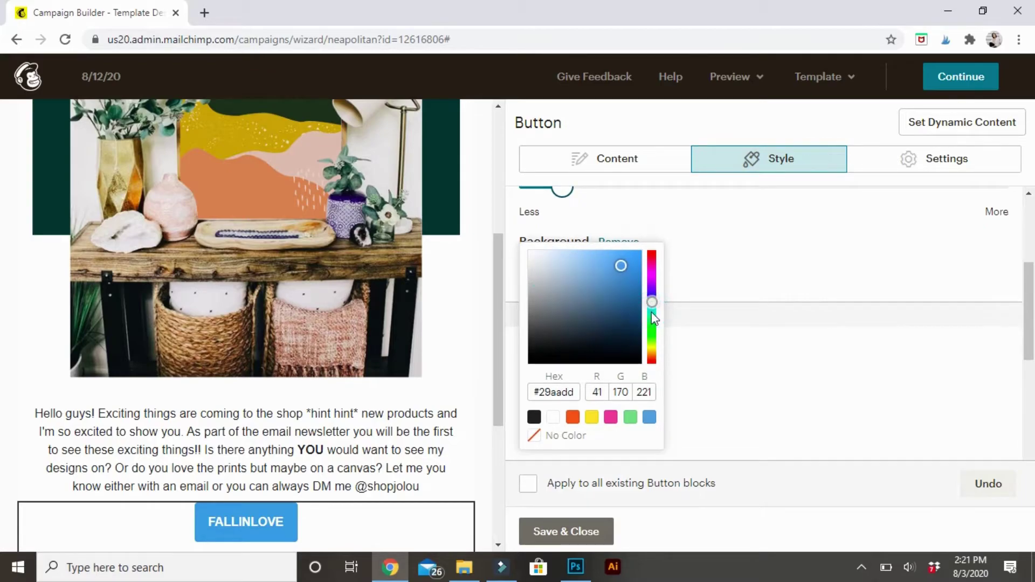
drag(651, 312, 651, 328)
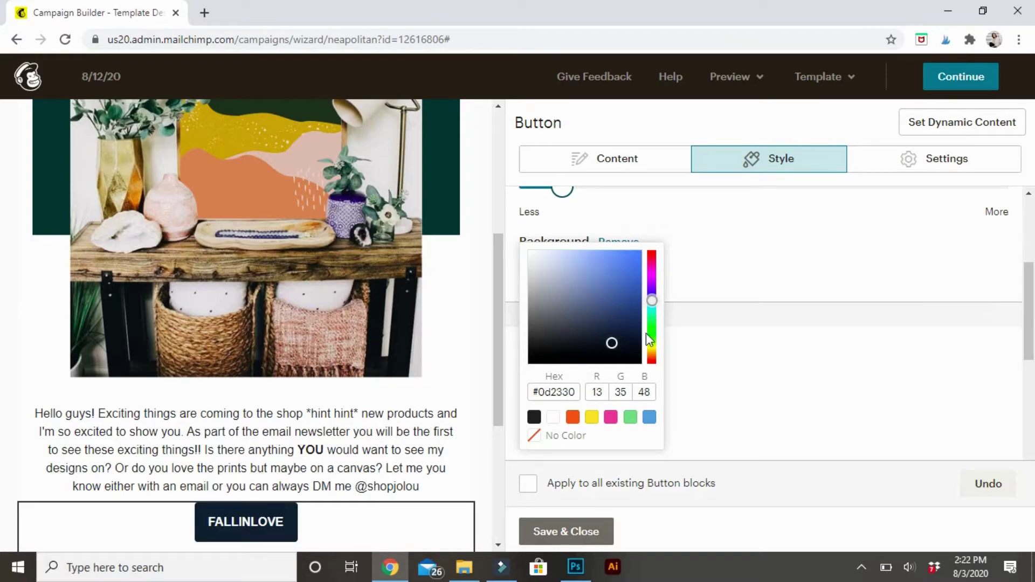
drag(653, 299, 653, 313)
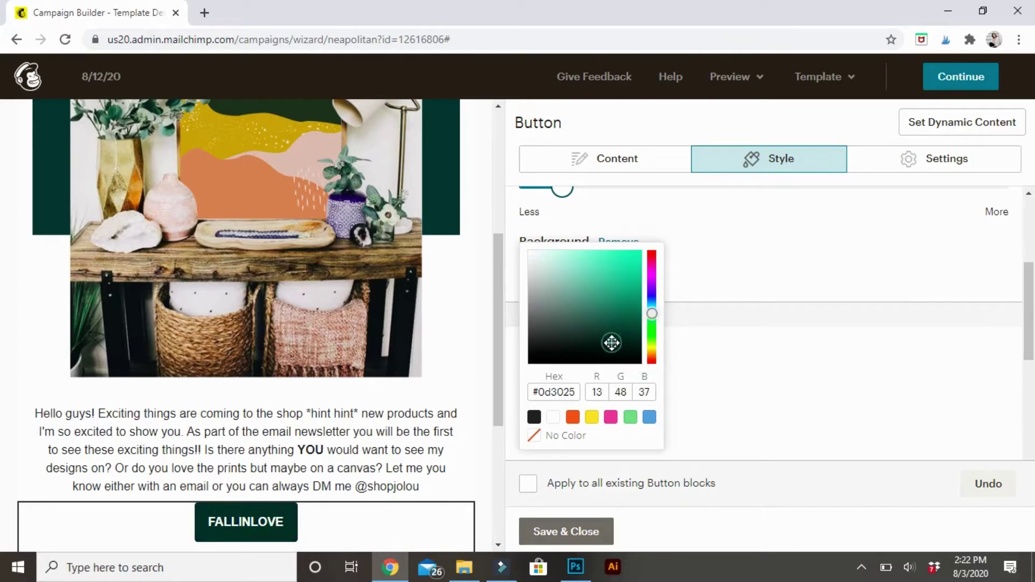
drag(612, 343, 614, 345)
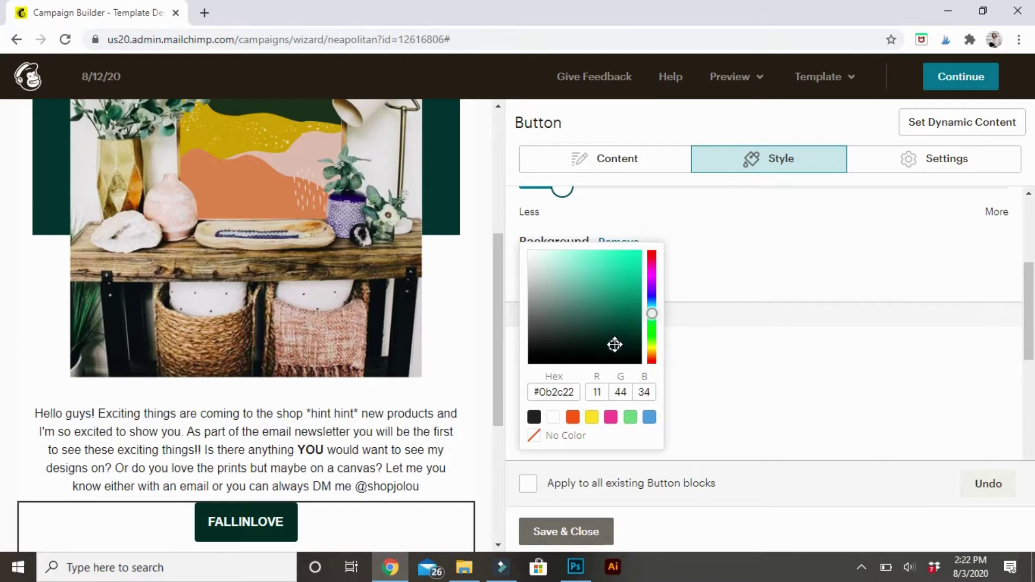
click(552, 532)
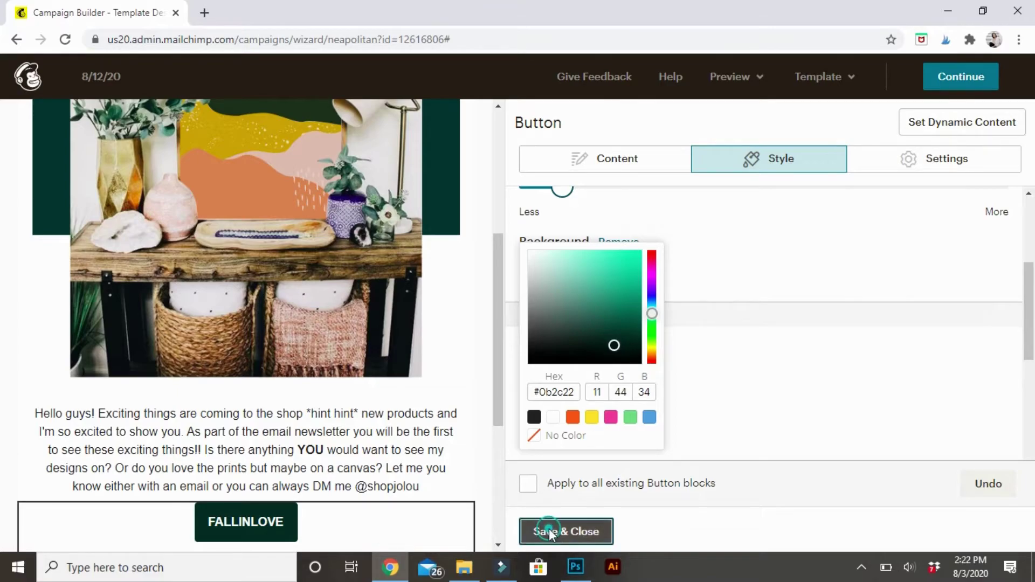
drag(497, 361, 497, 424)
drag(845, 214, 293, 423)
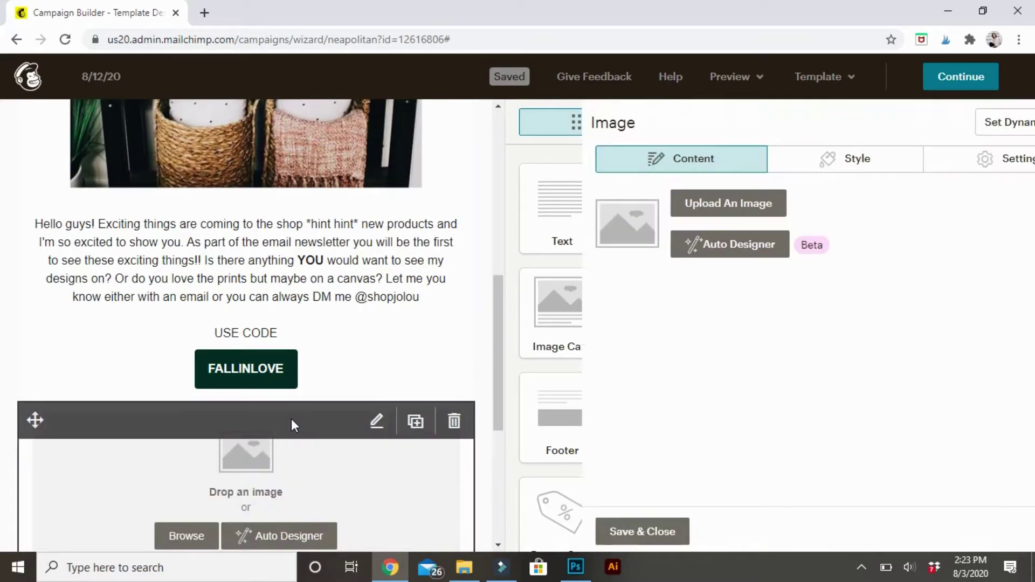
Upload em2.jpg, the three-room photo, into the new image block and save it
click(699, 203)
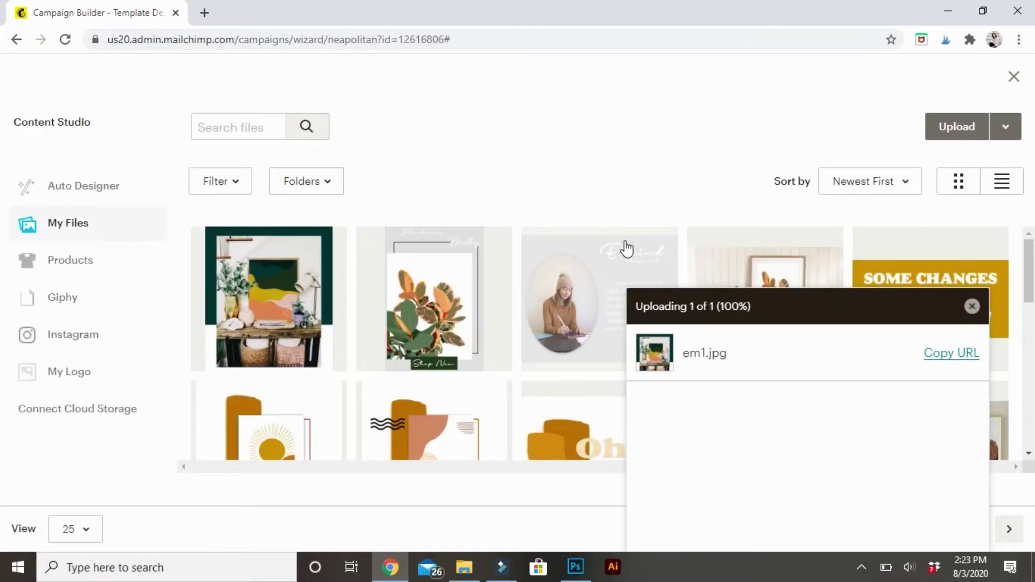
click(972, 306)
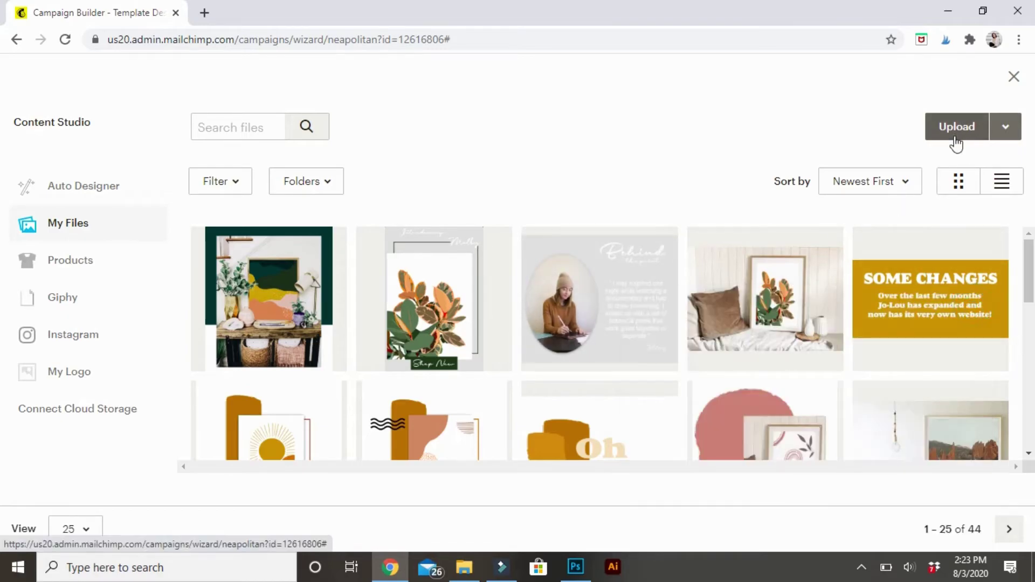
click(955, 139)
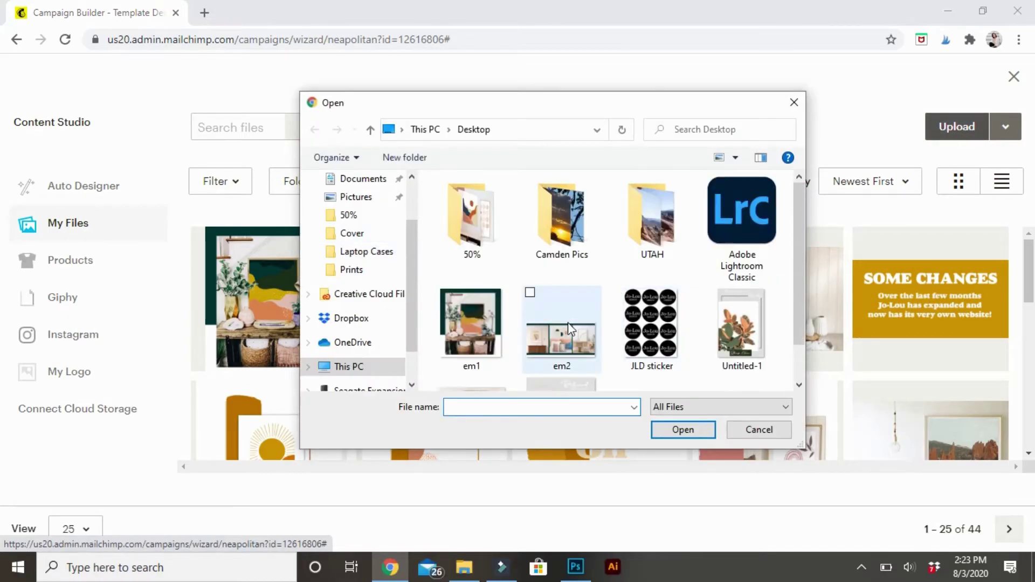
click(565, 326)
click(664, 430)
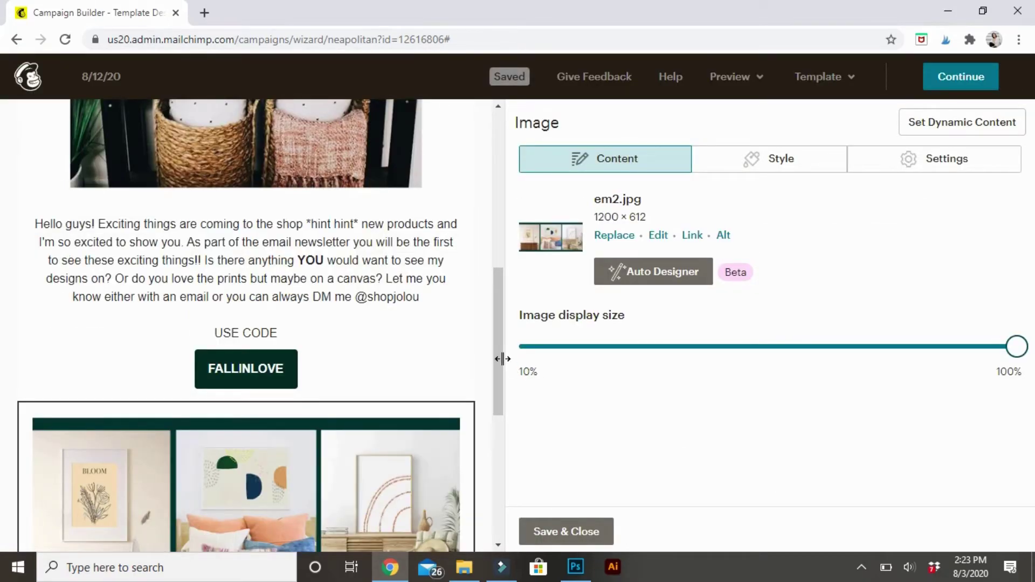
drag(497, 356, 497, 416)
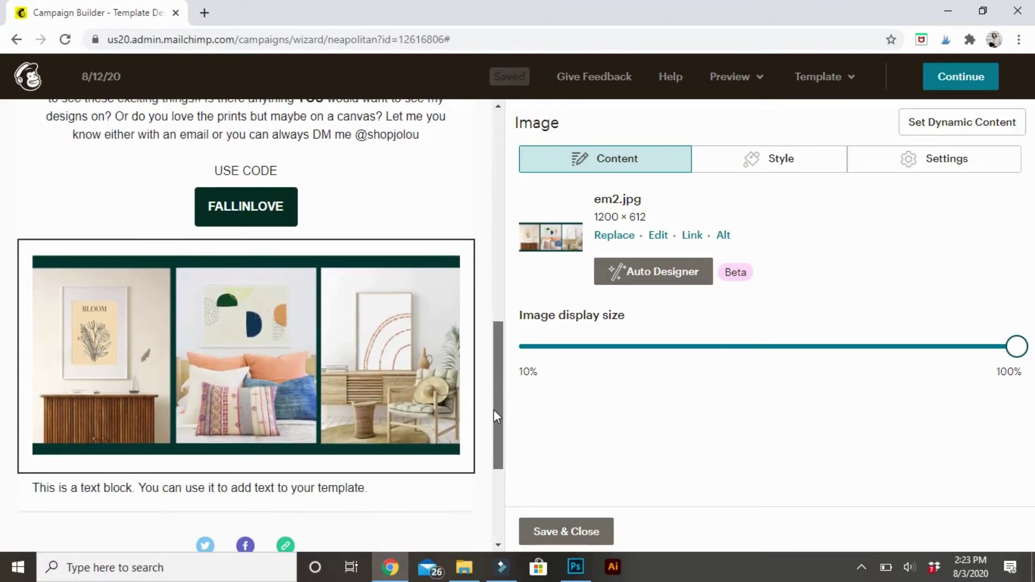
click(551, 534)
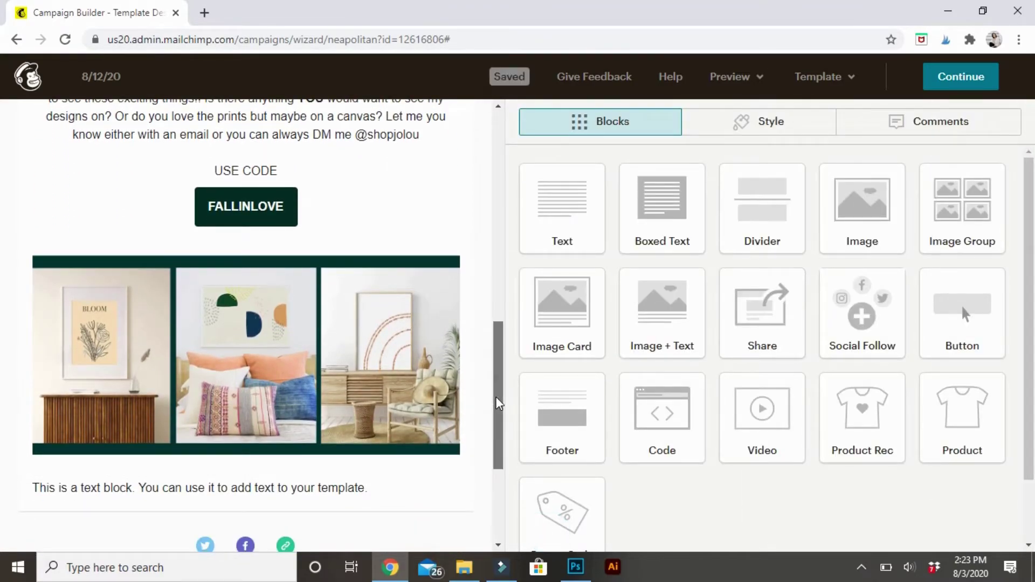
drag(498, 404, 442, 433)
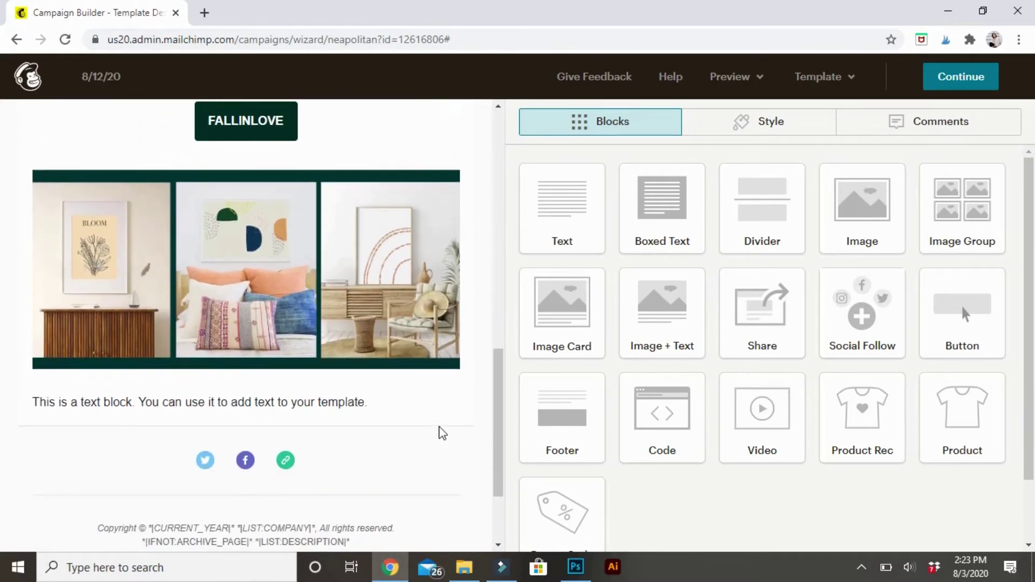
Replace the placeholder text with the disclaimer '* This sale only last…' and save it
click(377, 414)
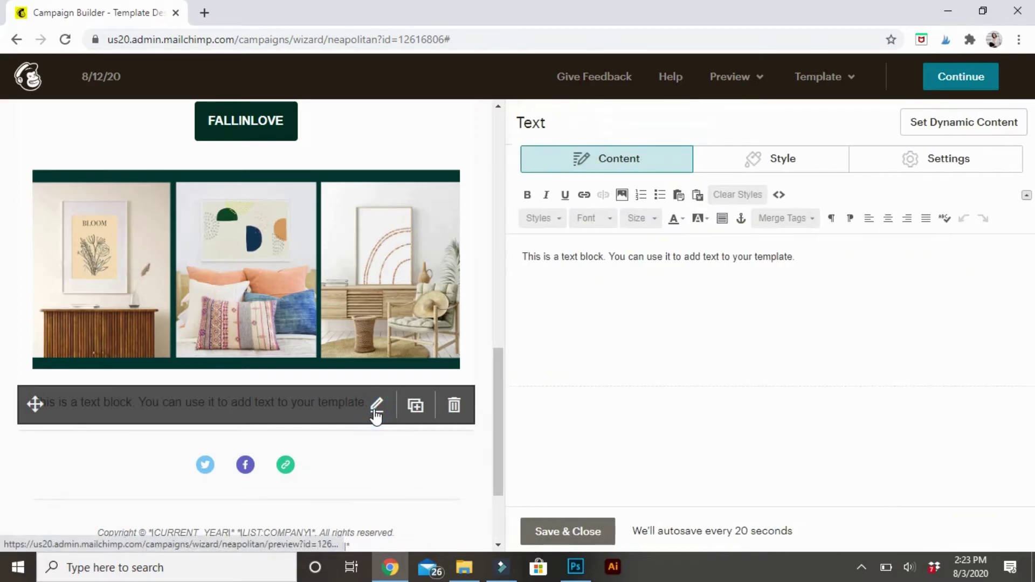
drag(818, 256, 521, 292)
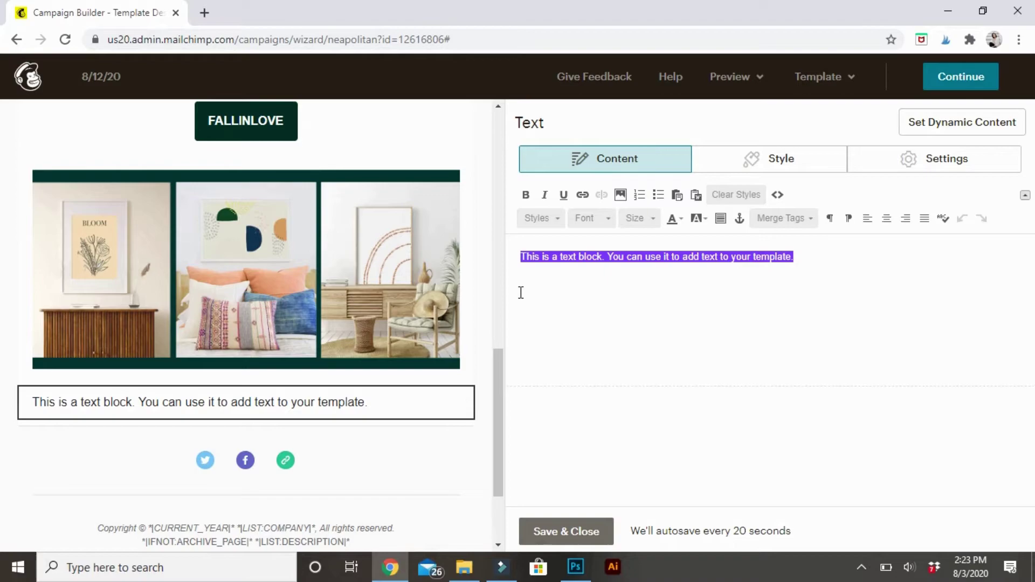
text(8)
key(BackSpace)
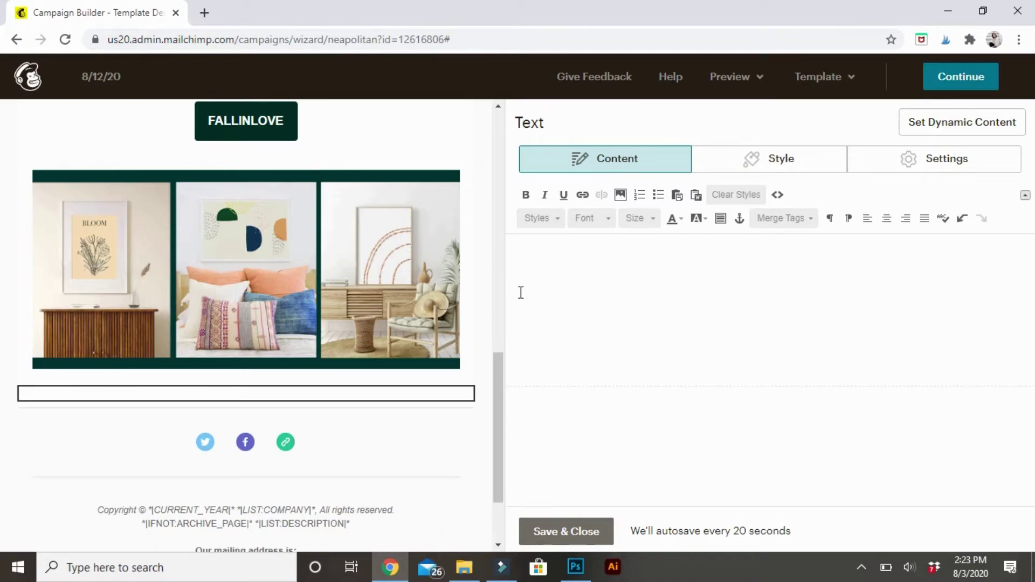
text(* Th)
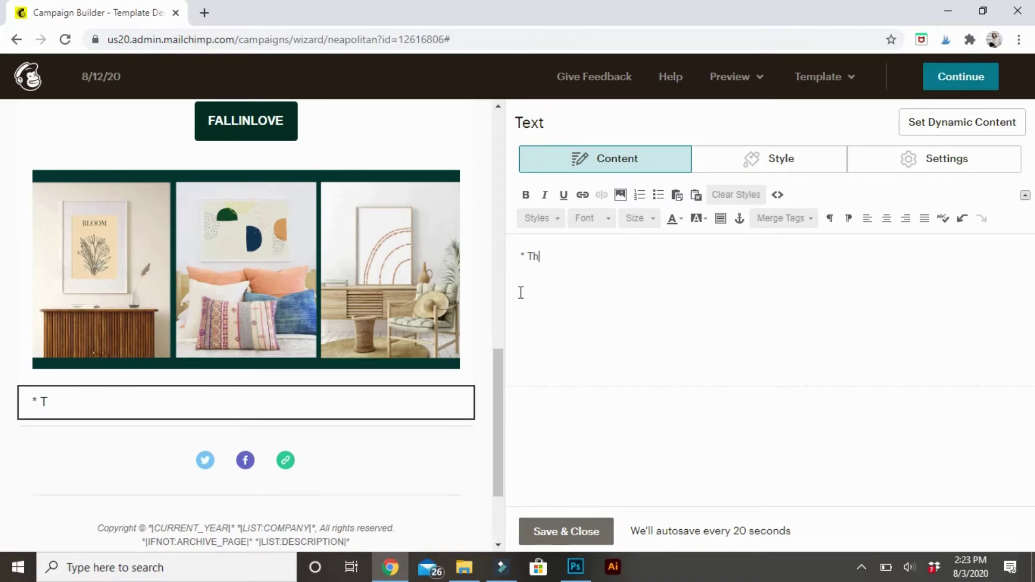
text(is sale only last)
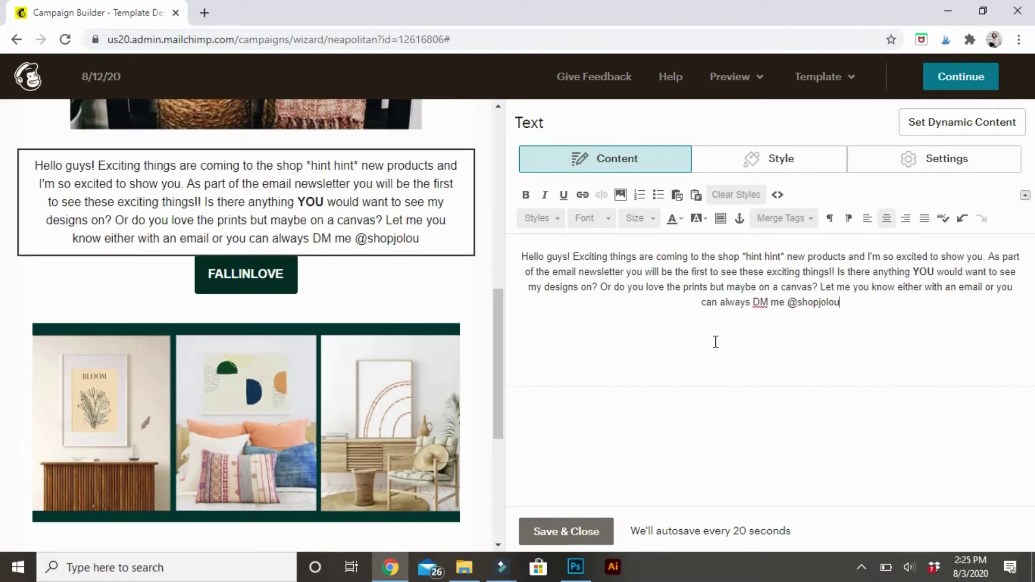
click(566, 534)
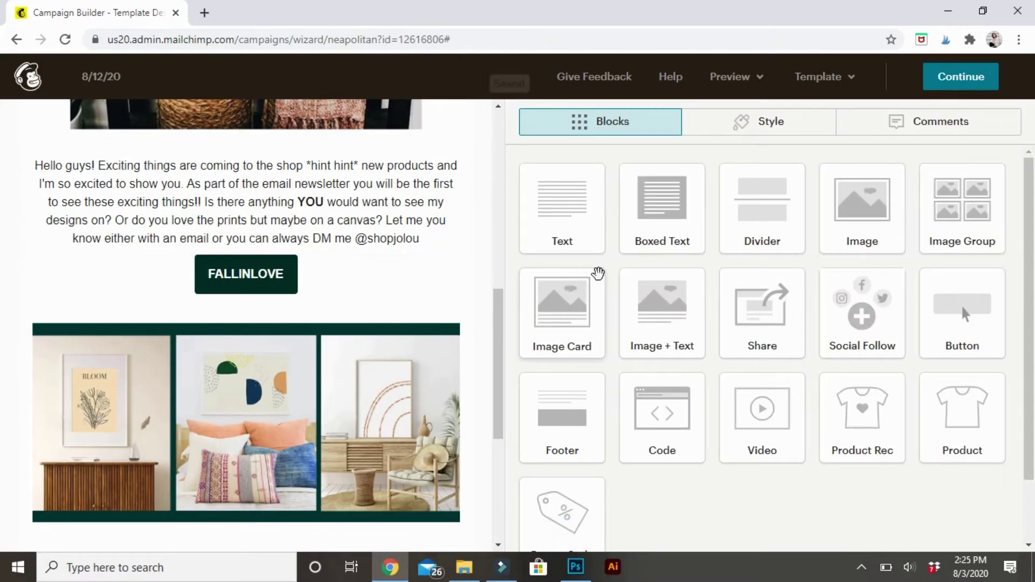
Add a Text block under the message reading '50% off' with 'when you buy 3 or more prints' beneath
drag(558, 216, 326, 268)
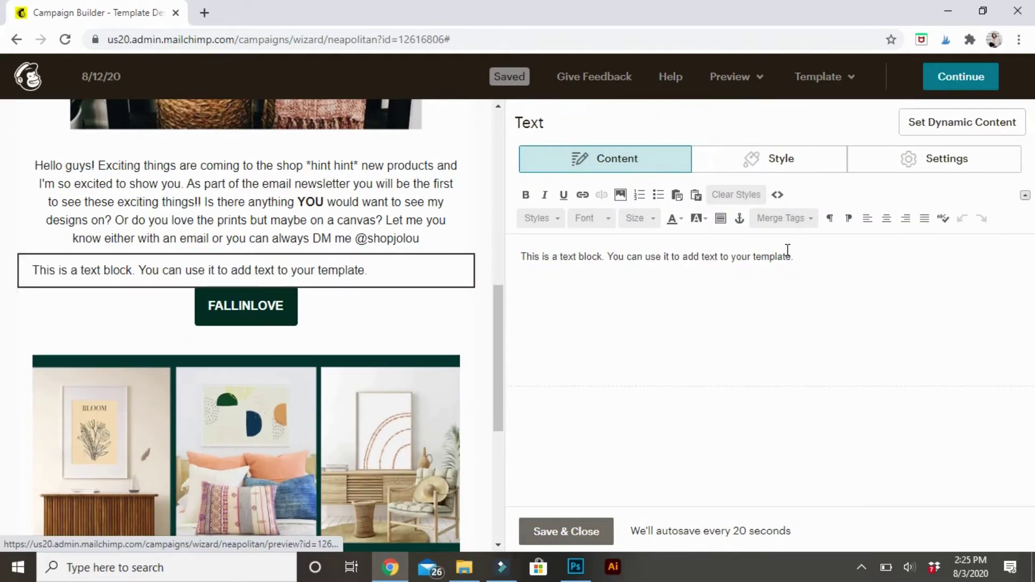
drag(795, 257, 487, 272)
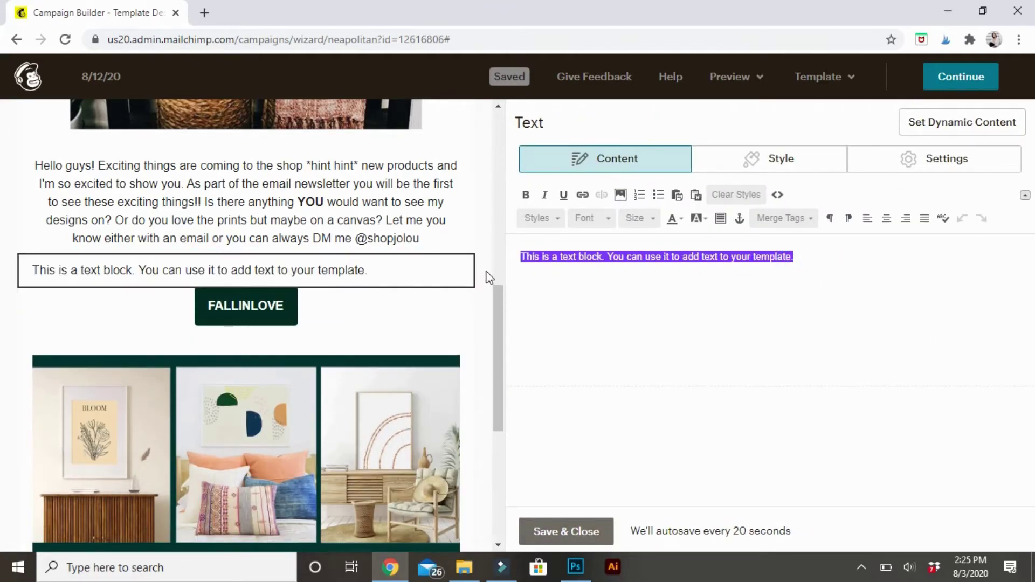
text(5)
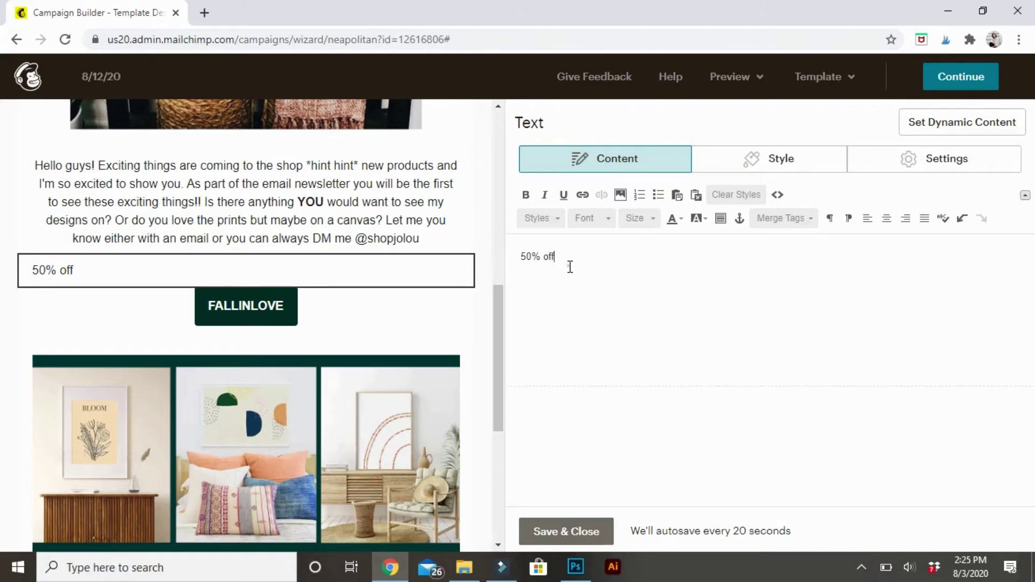
drag(569, 267, 505, 271)
Centre the 50% off callout and enlarge its text to size 55
click(886, 218)
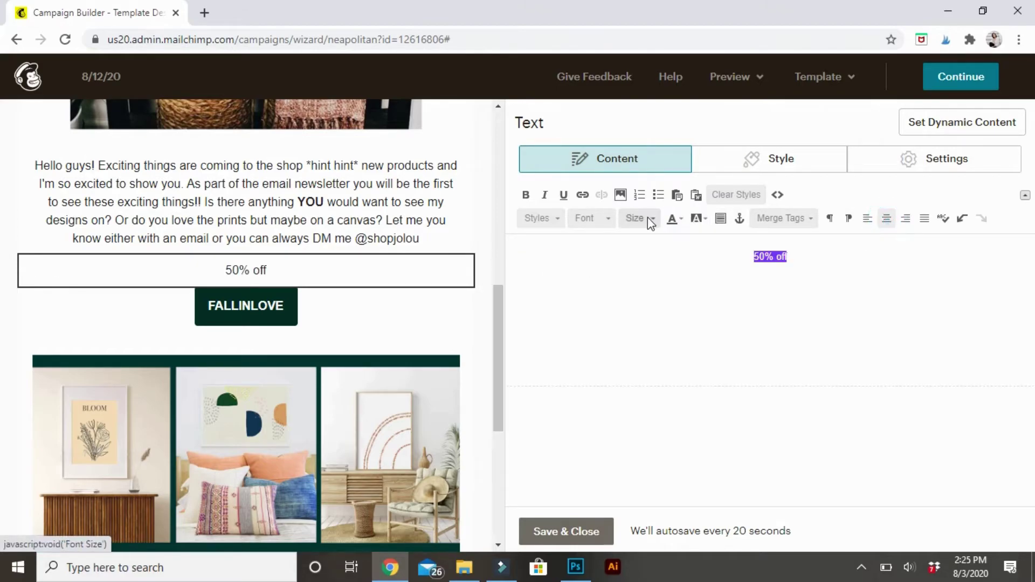
click(648, 218)
click(639, 346)
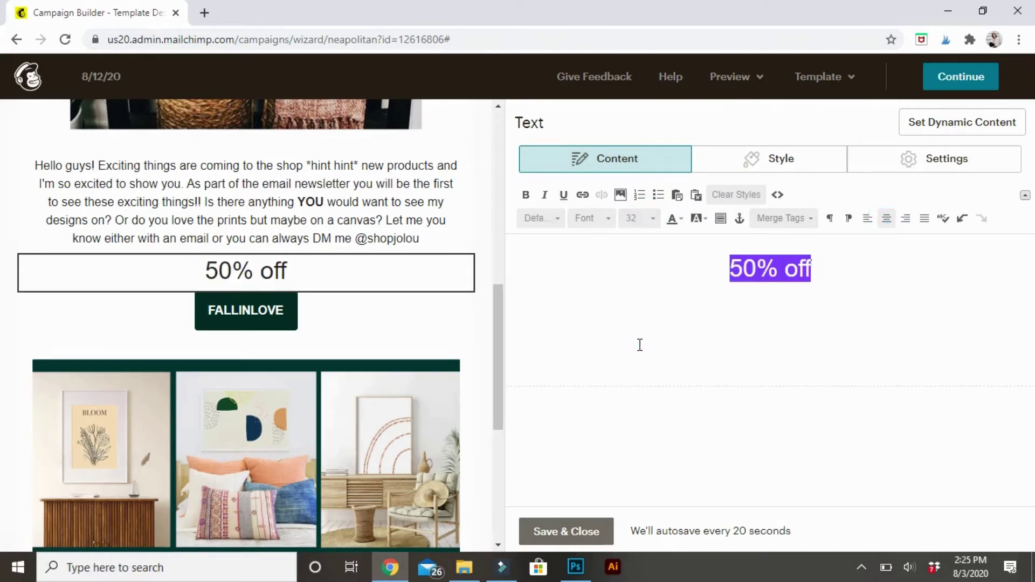
click(656, 223)
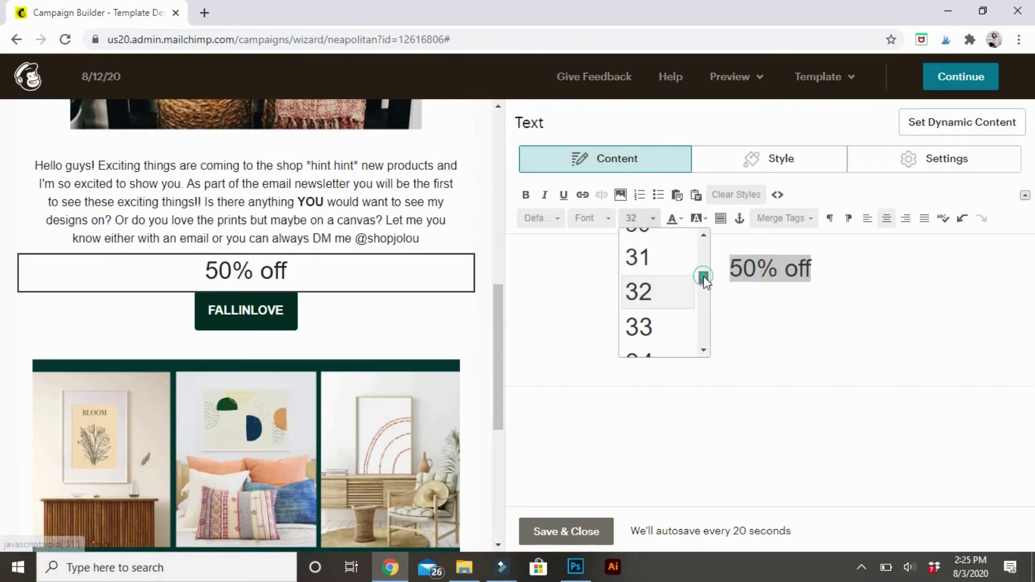
drag(702, 277, 703, 291)
click(659, 300)
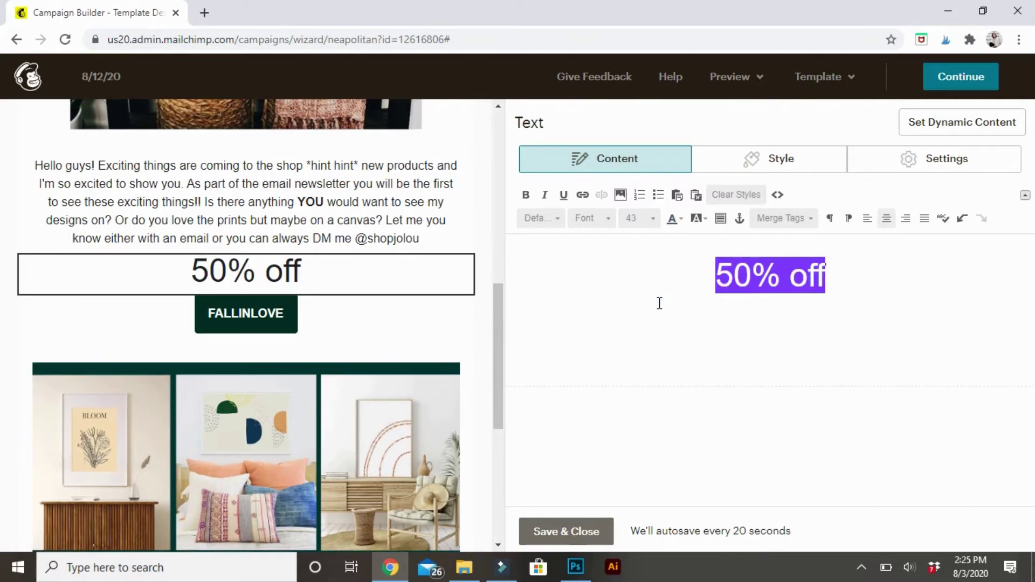
click(659, 220)
click(692, 239)
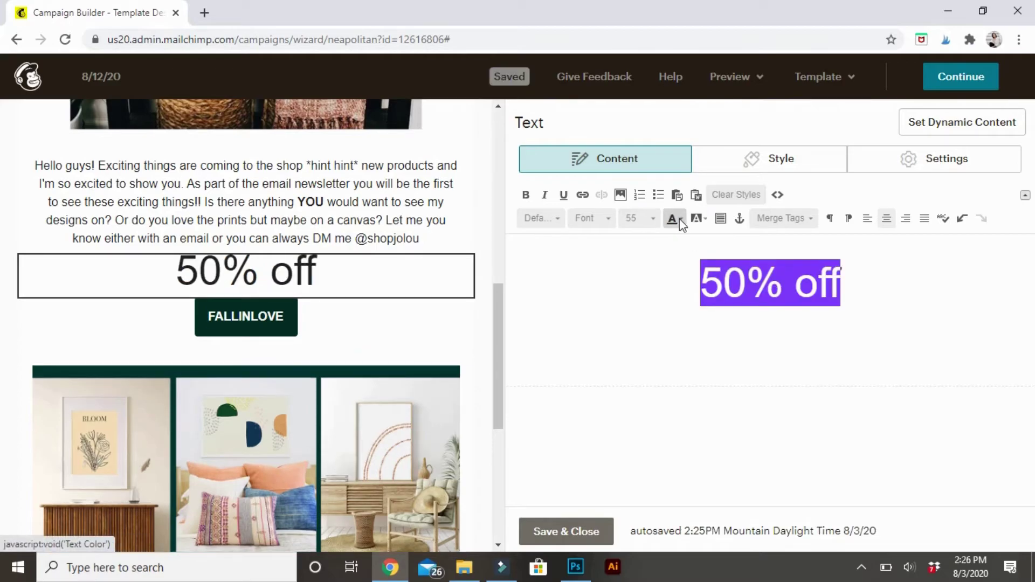
Make the callout bold and dark green, then save the text block
click(744, 158)
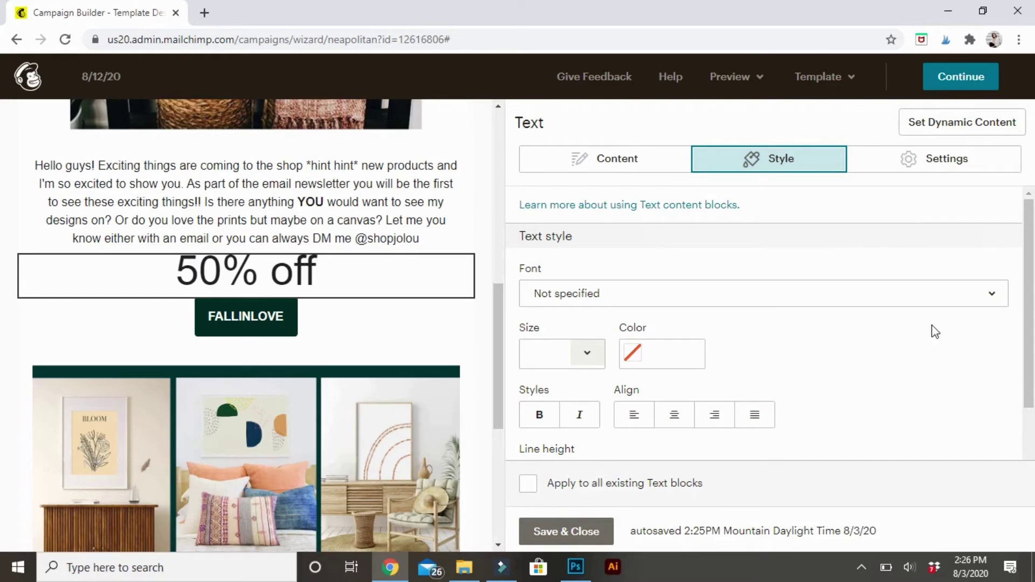
scroll(1028, 264, down, 2)
scroll(1029, 334, up, 2)
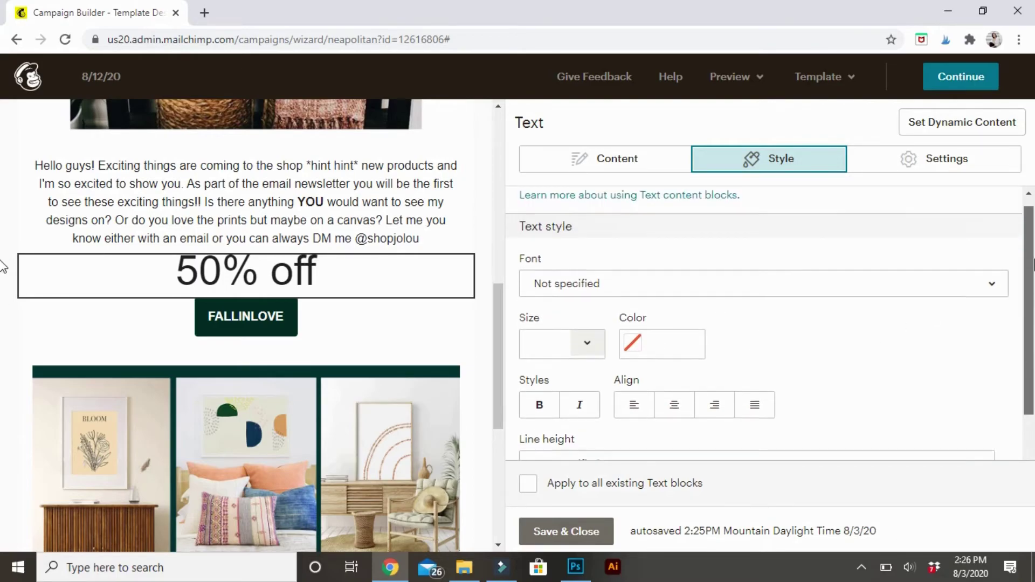
click(649, 156)
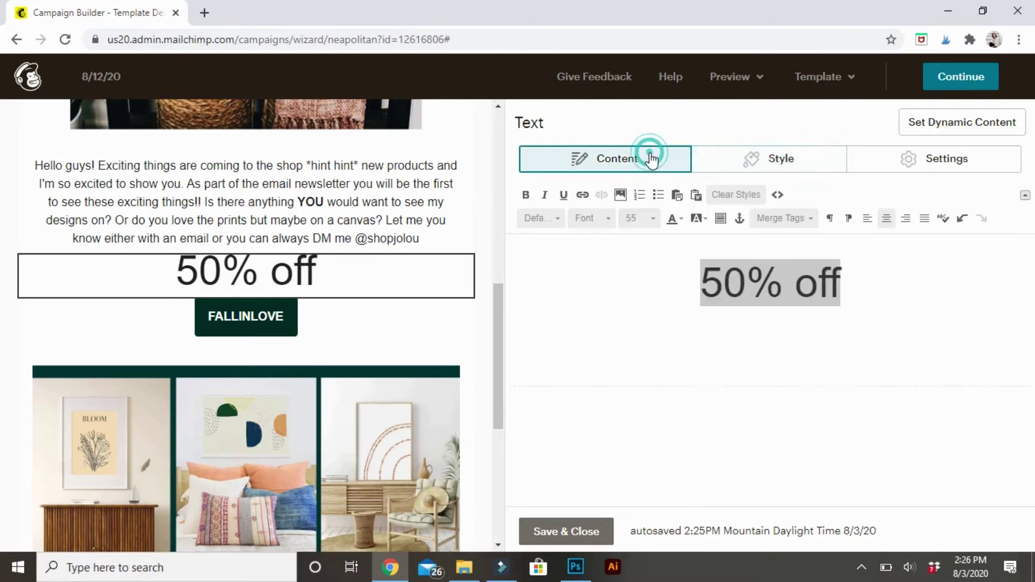
click(677, 221)
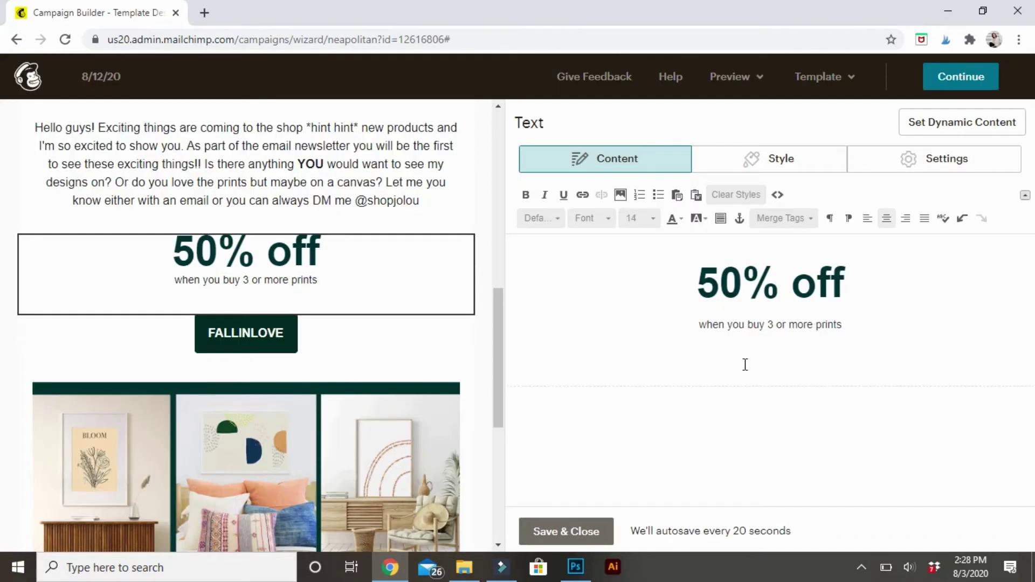
click(564, 533)
Switch the first social link to Instagram with the /shopjolou profile address
drag(499, 337, 490, 431)
click(356, 392)
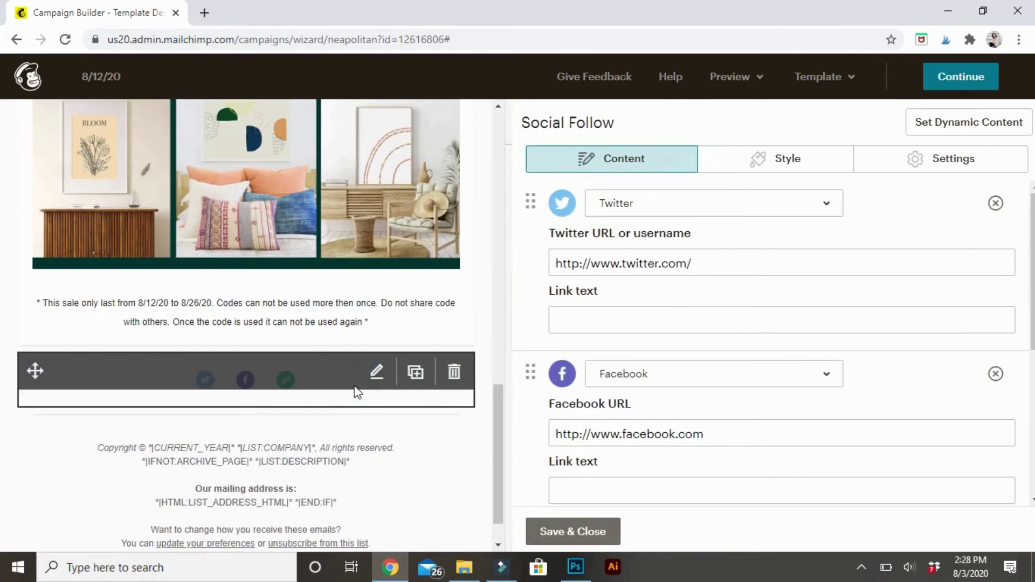
click(774, 200)
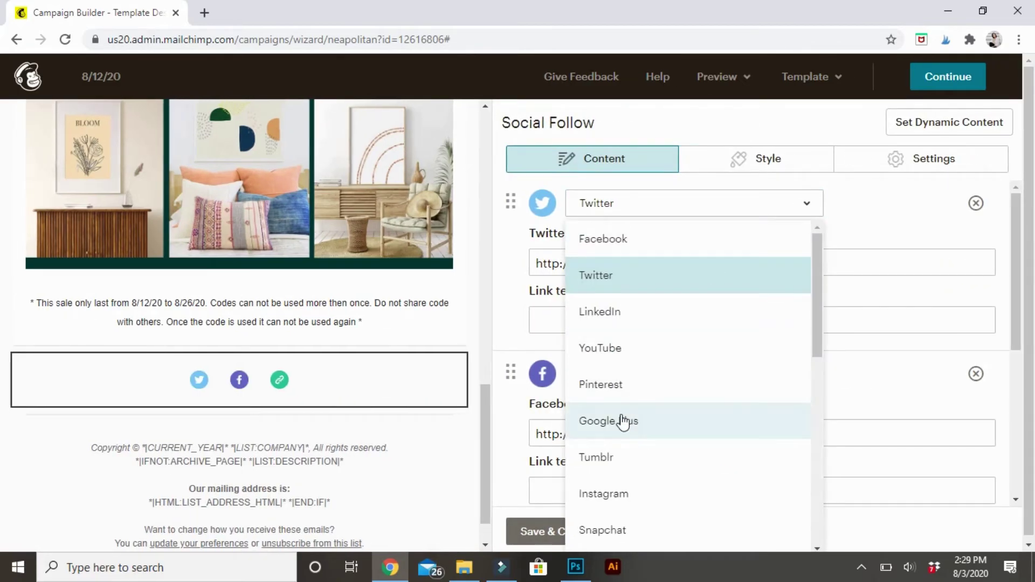
click(613, 492)
click(707, 271)
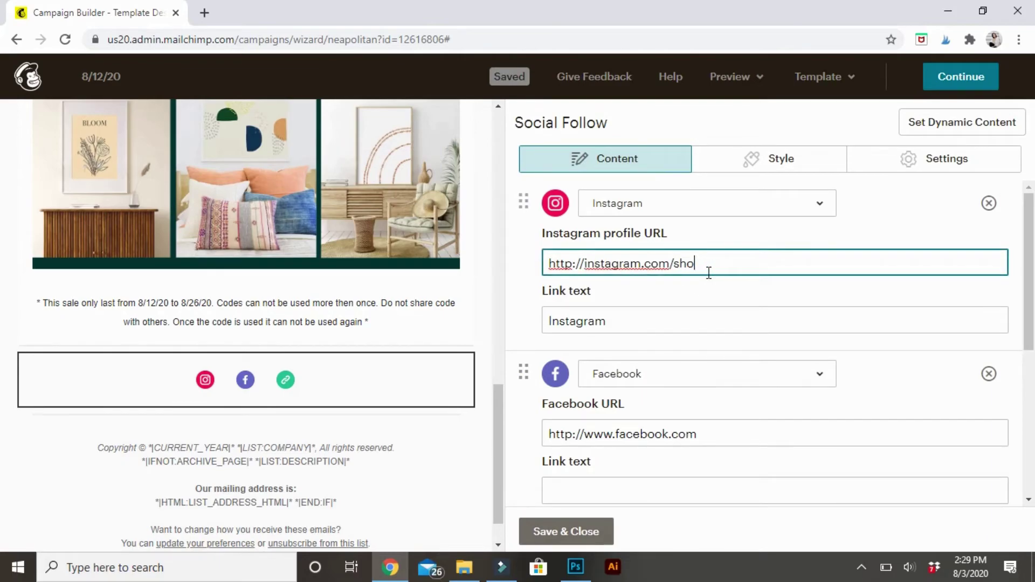
text(/shopjolou)
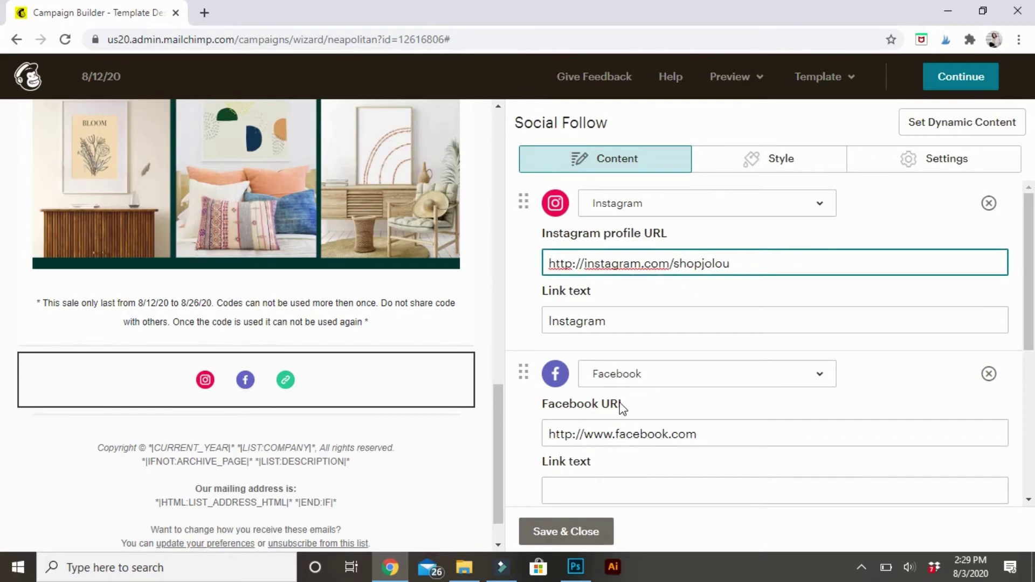
Fill in the shop's Facebook page and website addresses and save the social links
click(719, 427)
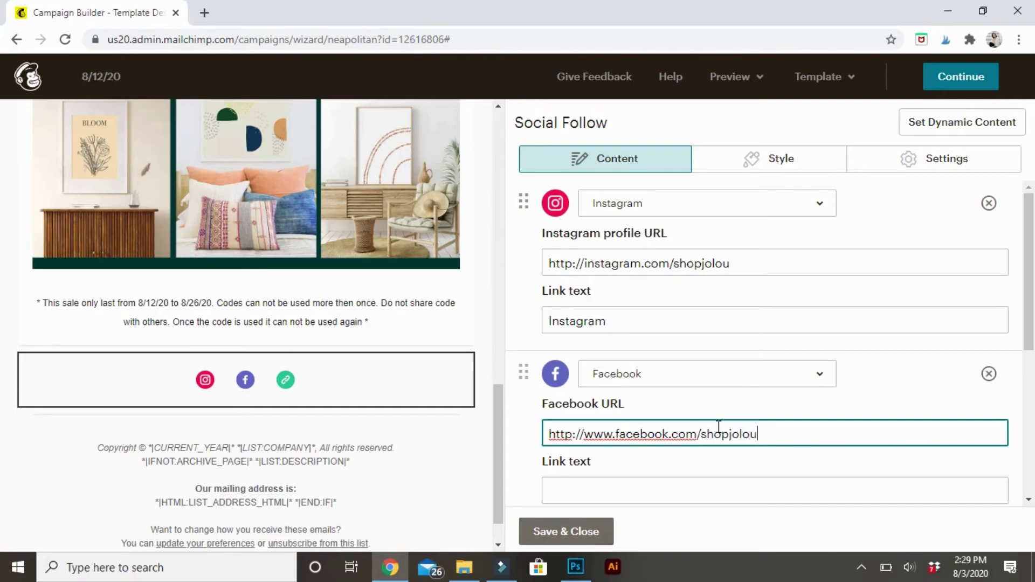
scroll(715, 377, down, 5)
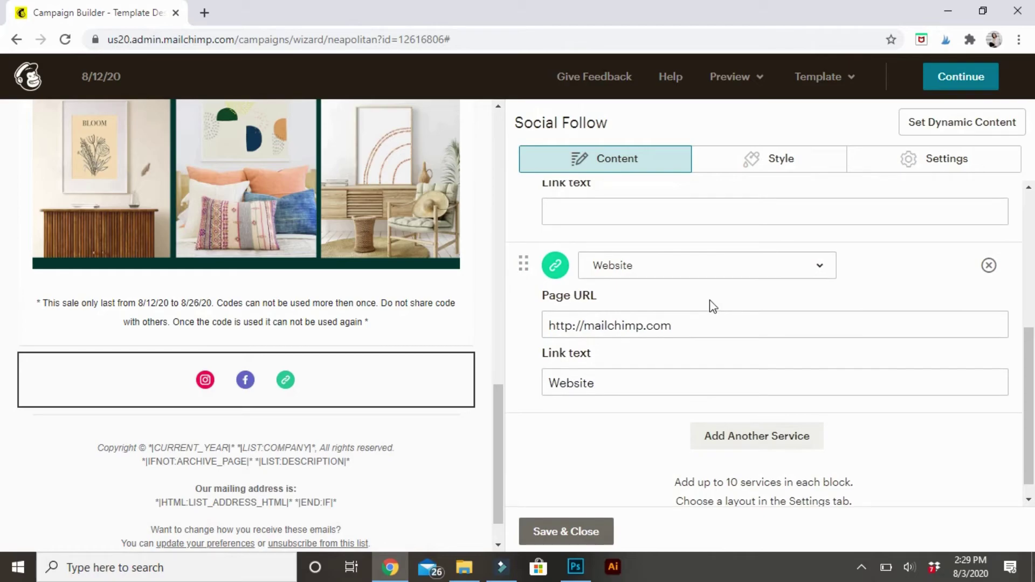
drag(706, 326, 587, 347)
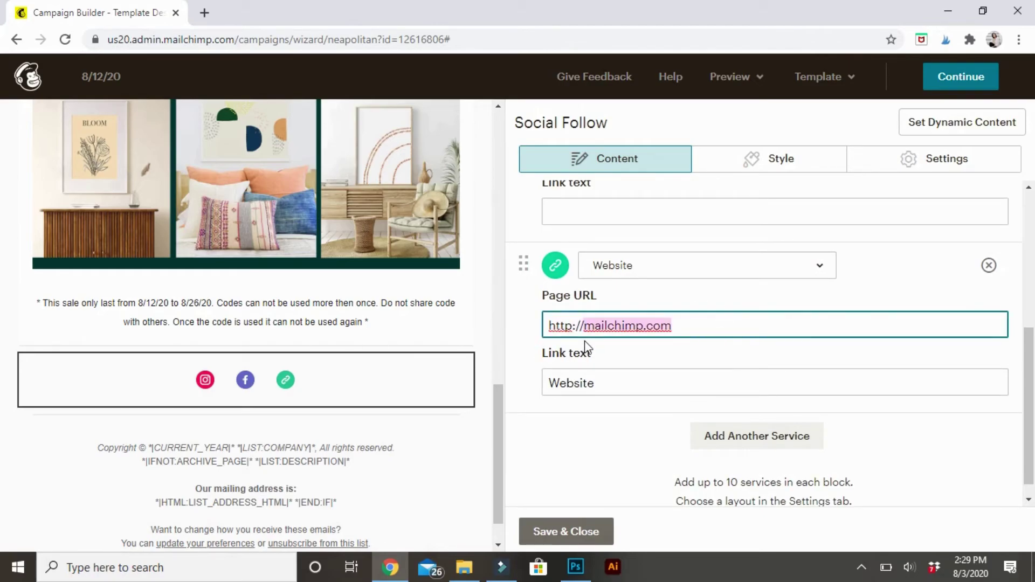
text(www.joloudesign)
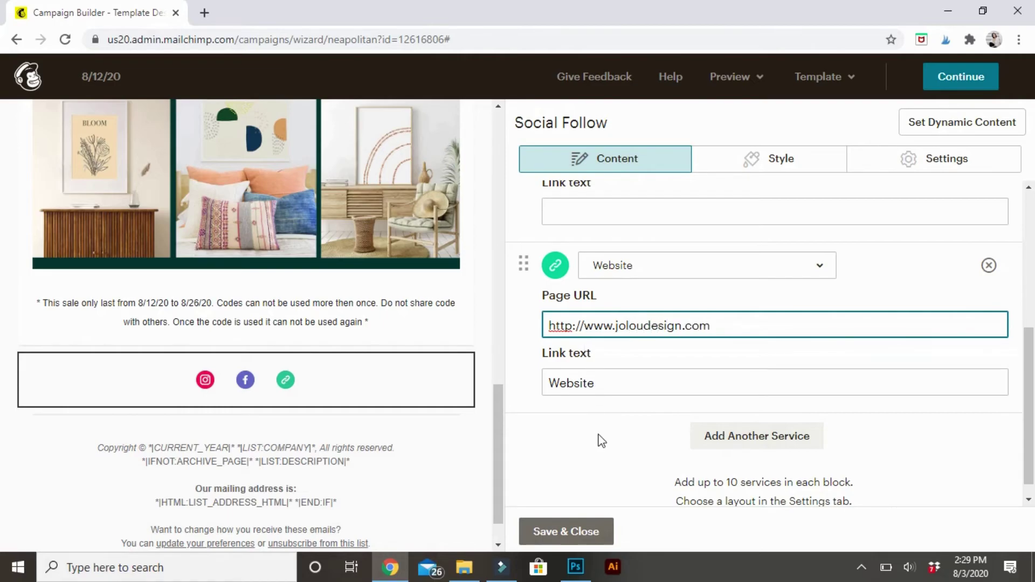
click(717, 436)
click(567, 530)
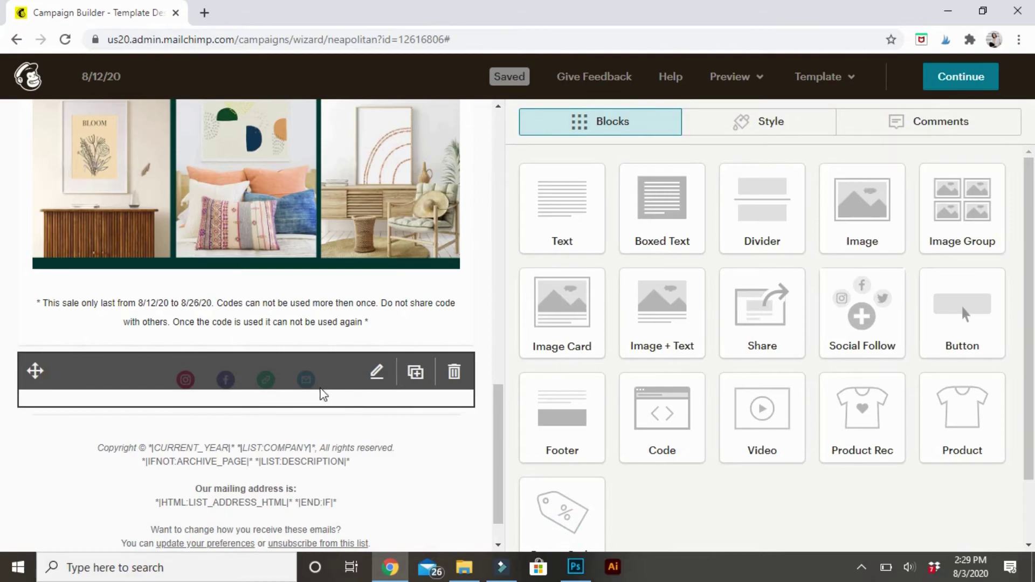
Remove the extra Email link from the Social Follow block and save it
click(340, 396)
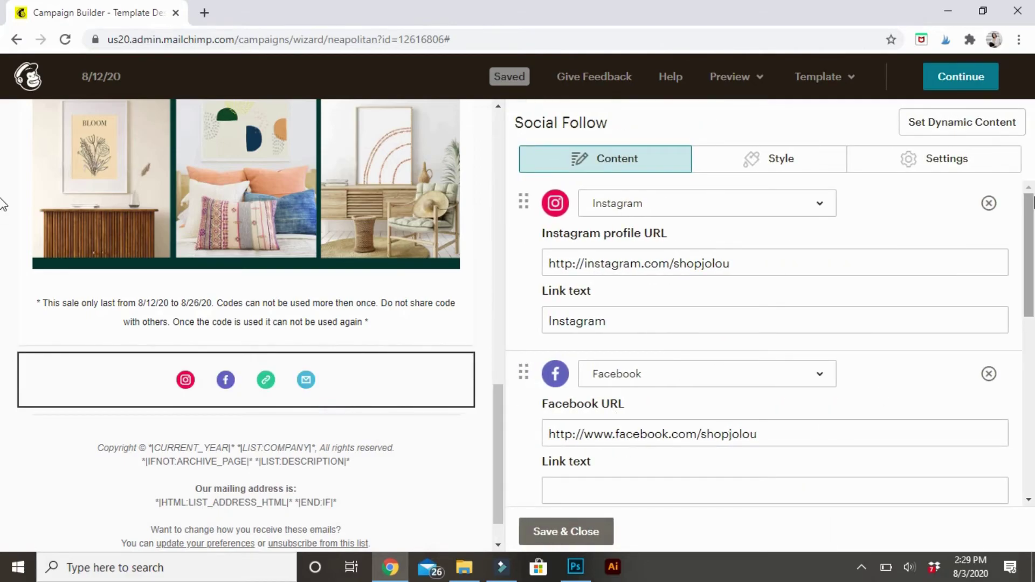
drag(1030, 220, 1028, 379)
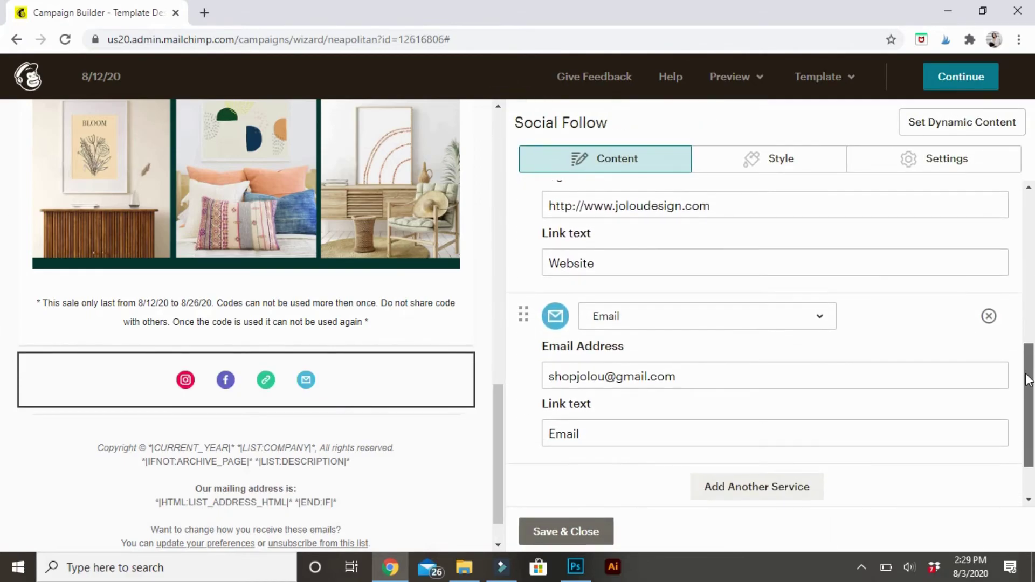
click(988, 316)
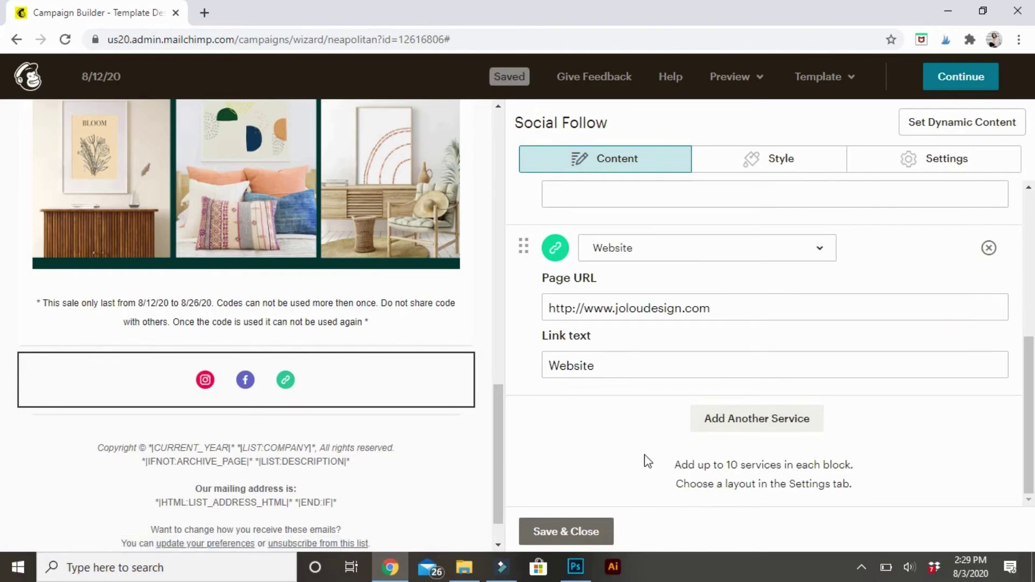
click(589, 531)
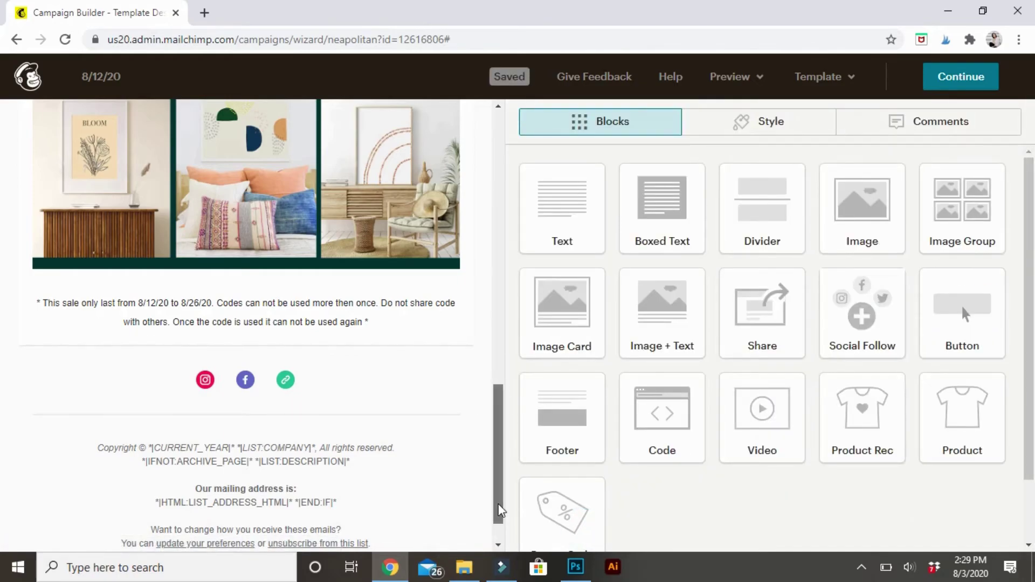
Scroll down to review the finished email, then bring up the preview options
scroll(500, 511, down, 1)
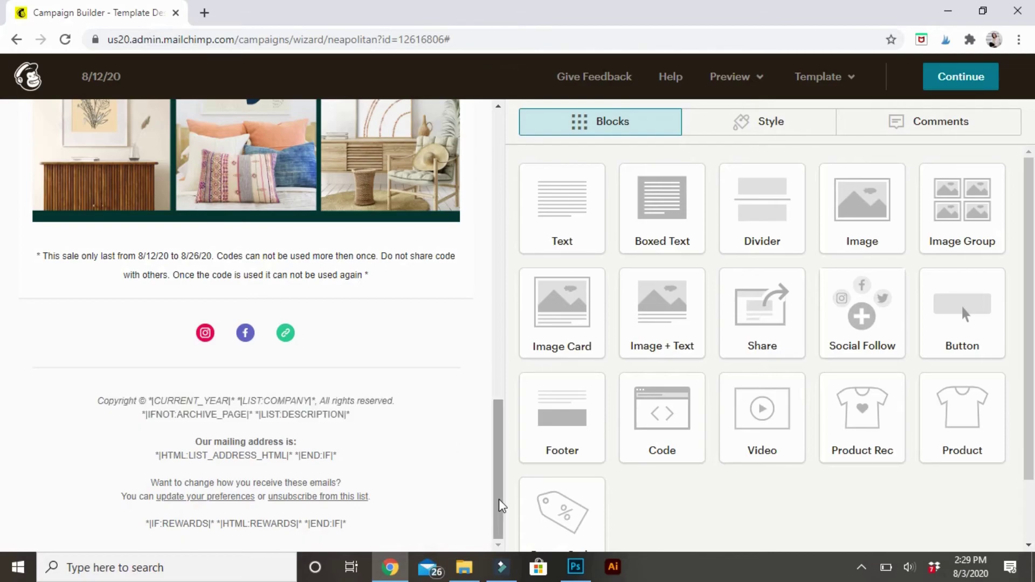
scroll(1032, 319, down, 1)
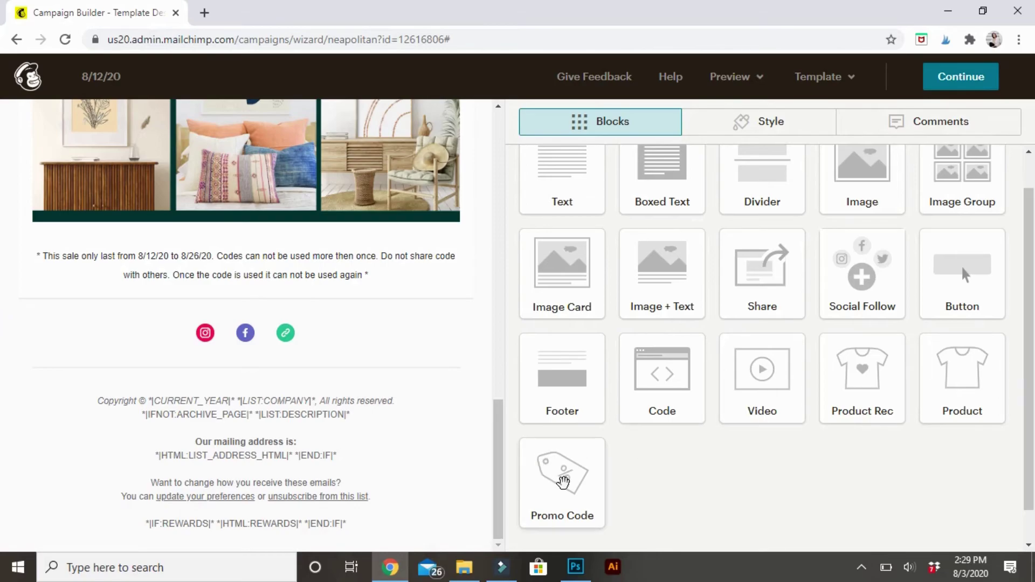
drag(499, 473, 494, 474)
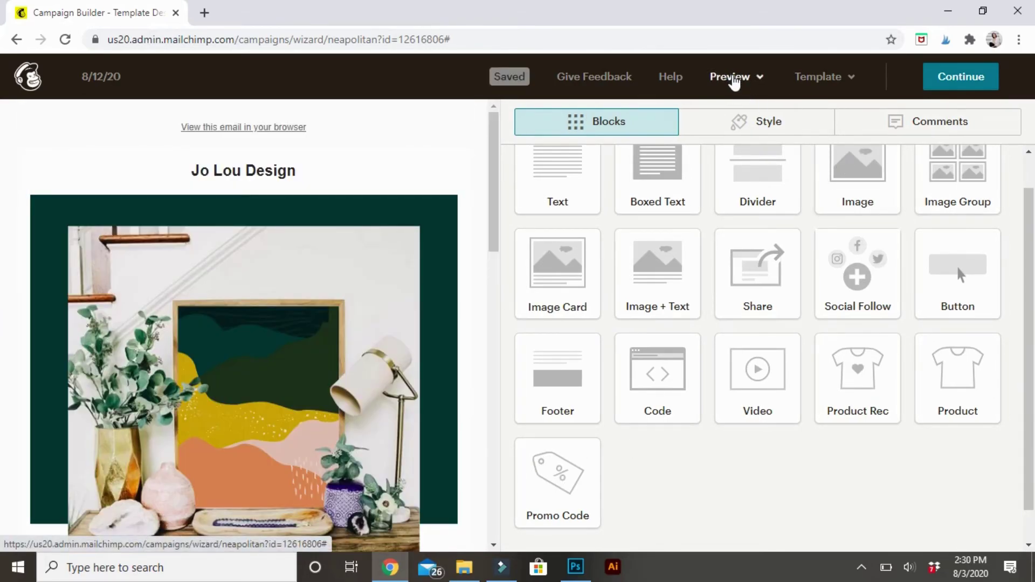
click(739, 81)
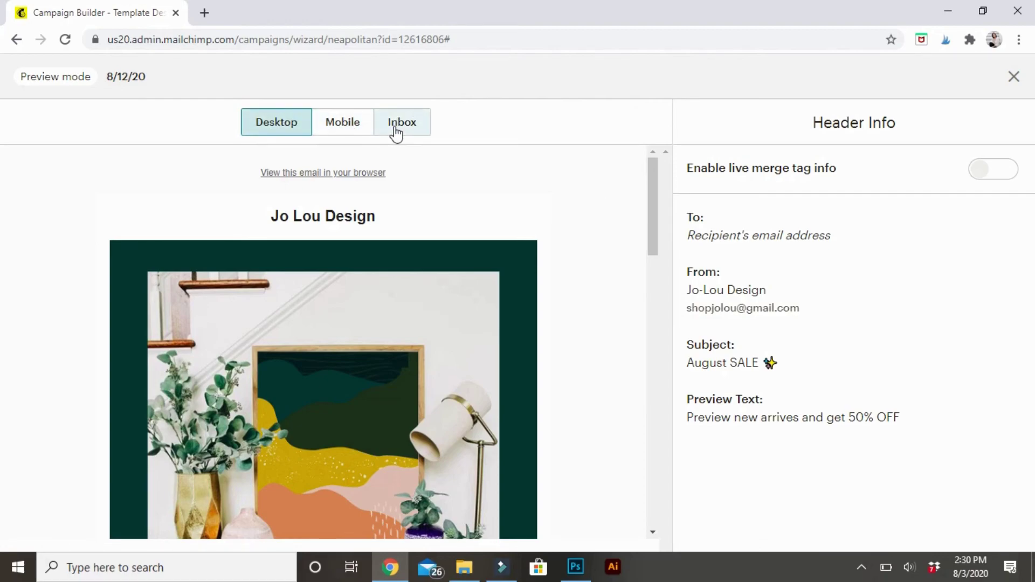
Switch the preview to Mobile and scroll through the phone-sized email
click(352, 127)
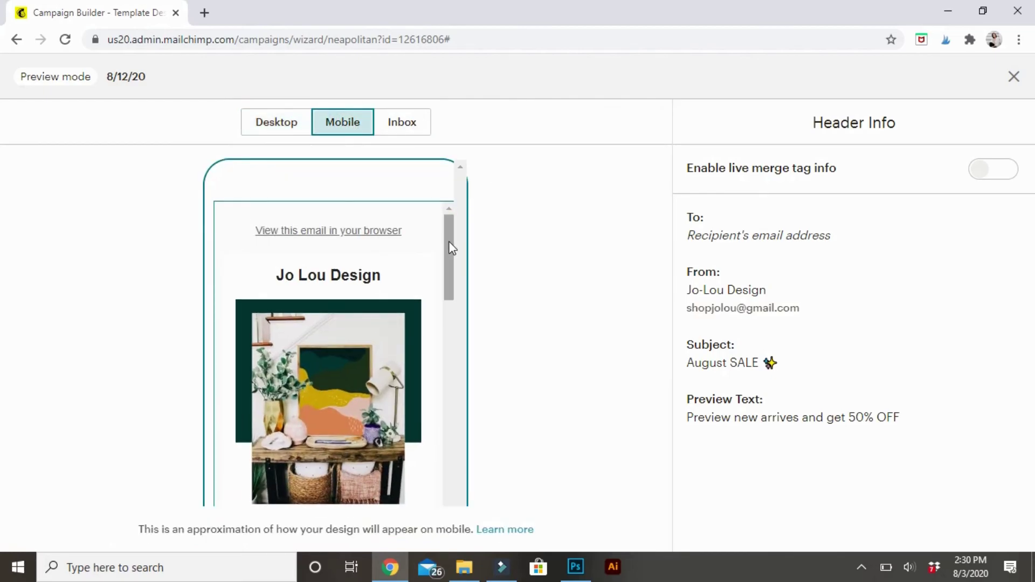
drag(451, 248, 461, 323)
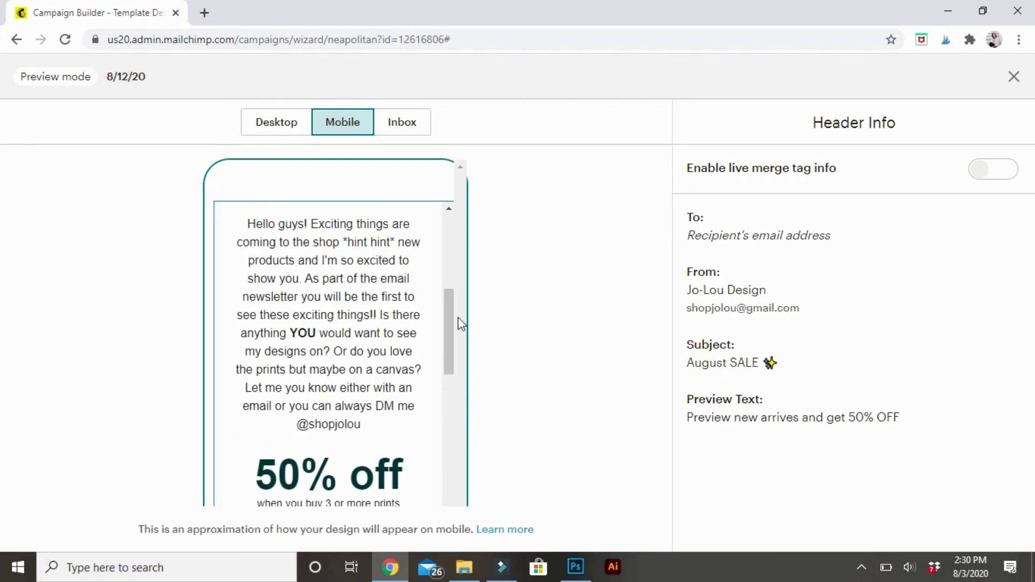